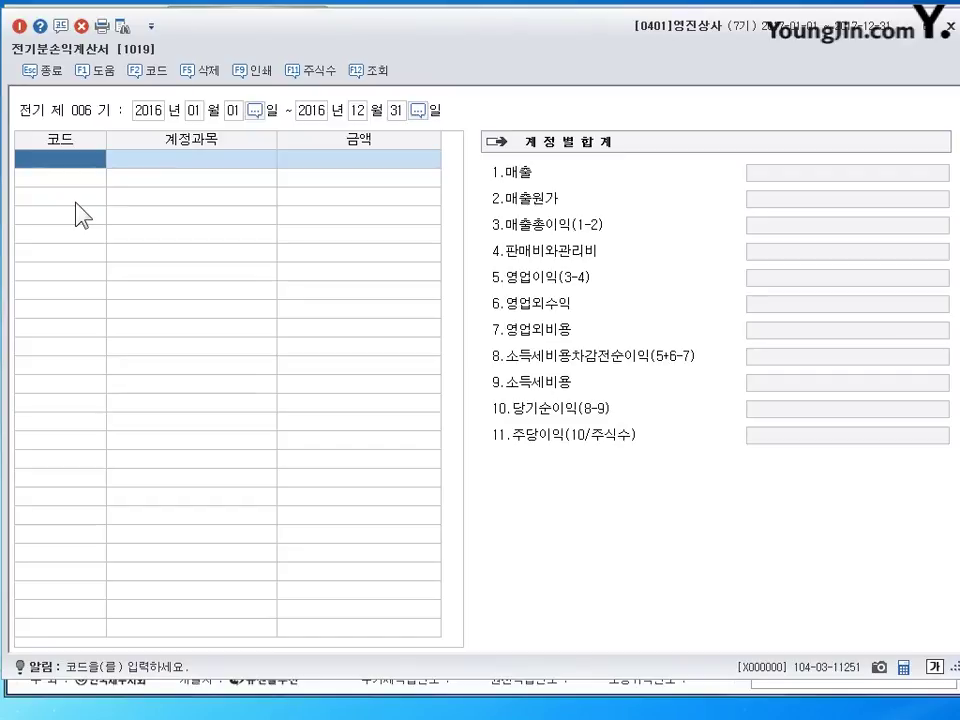
Enter the account 0401 상품매출 in the first row with an amount of 121,000,000
text(상품)
key(Hangul)
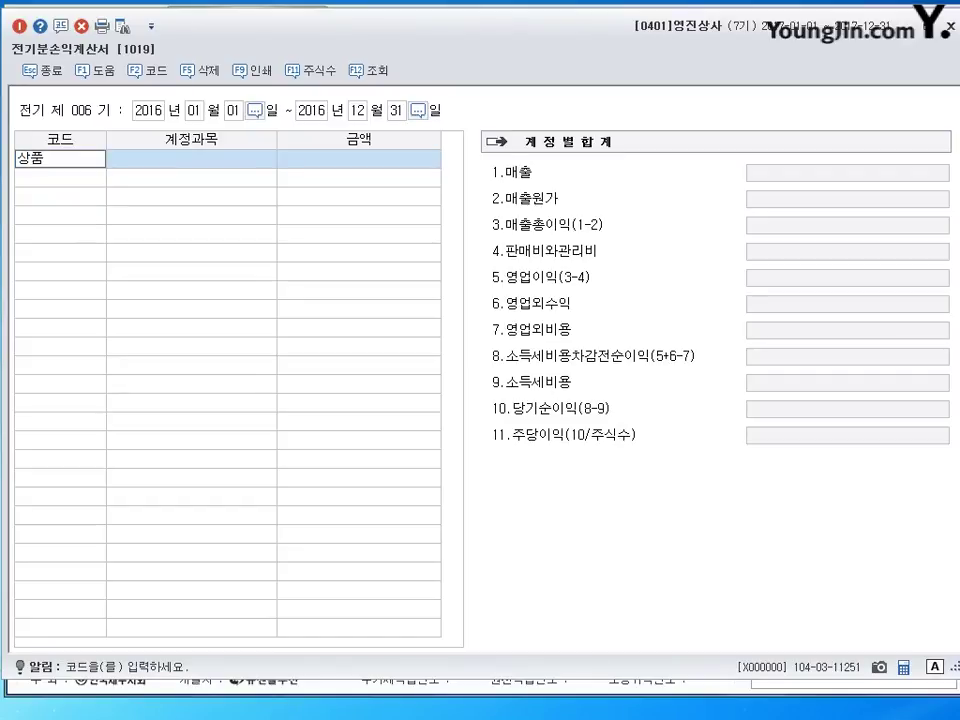
key(Return)
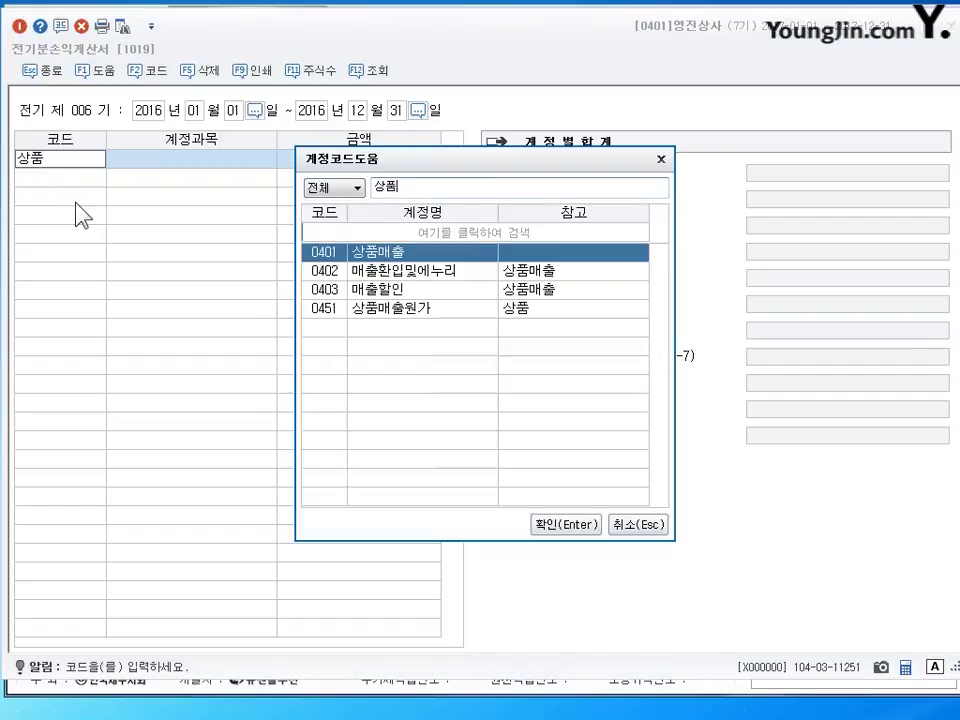
drag(460, 162, 404, 94)
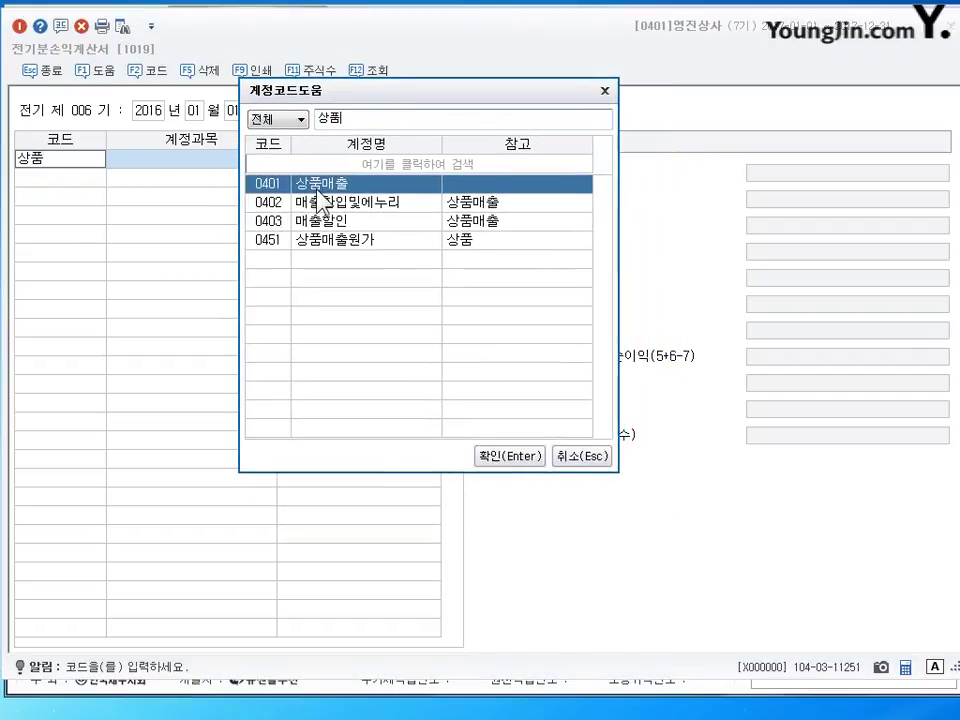
click(497, 457)
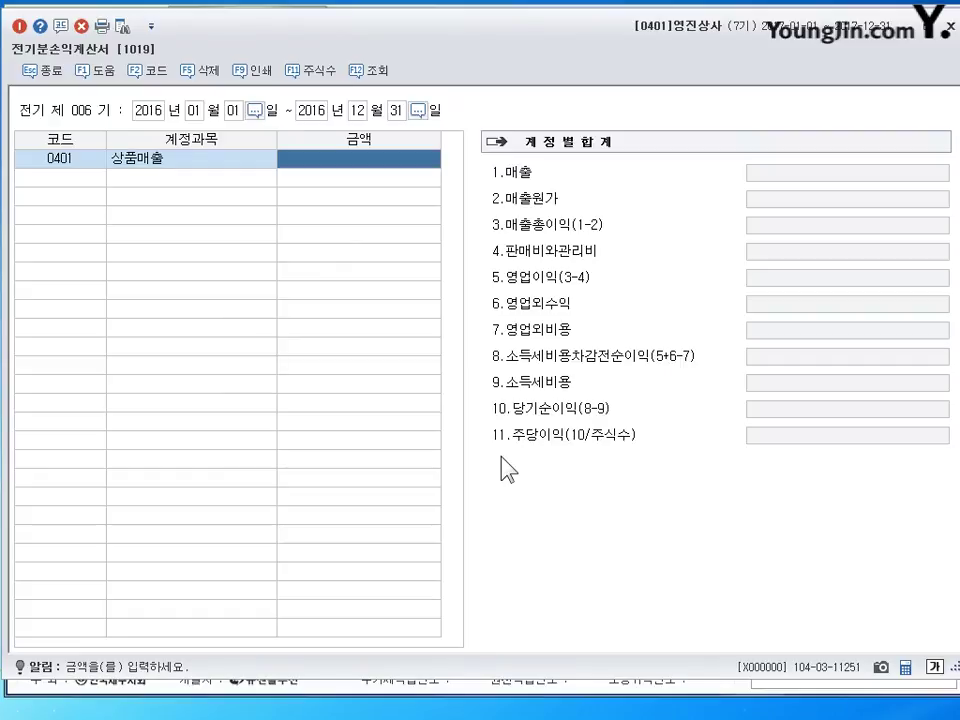
text(121)
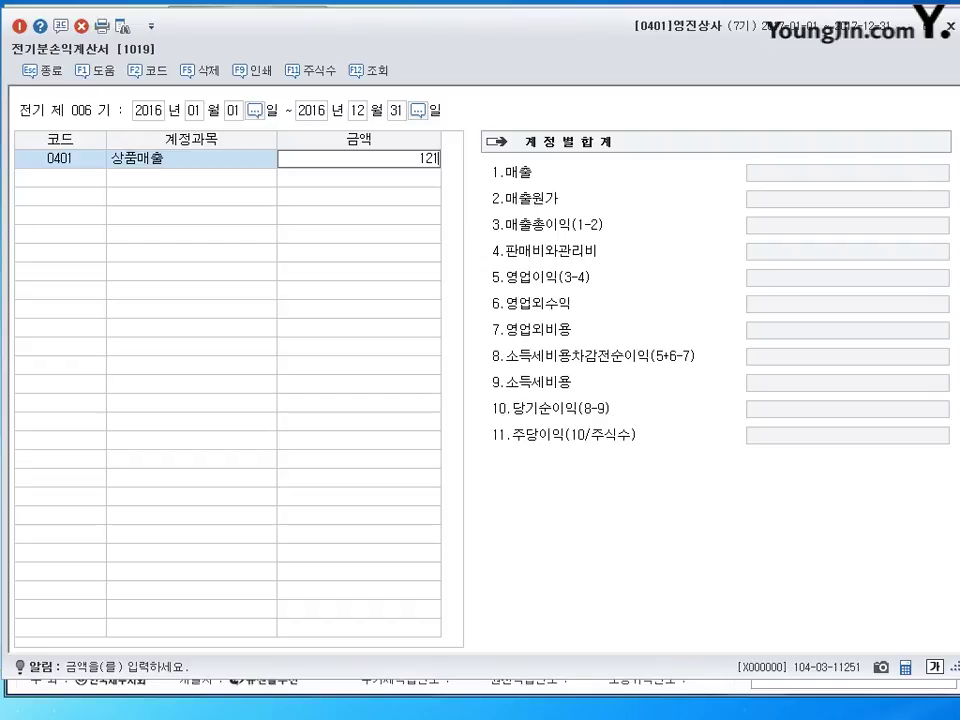
text(++)
key(Return)
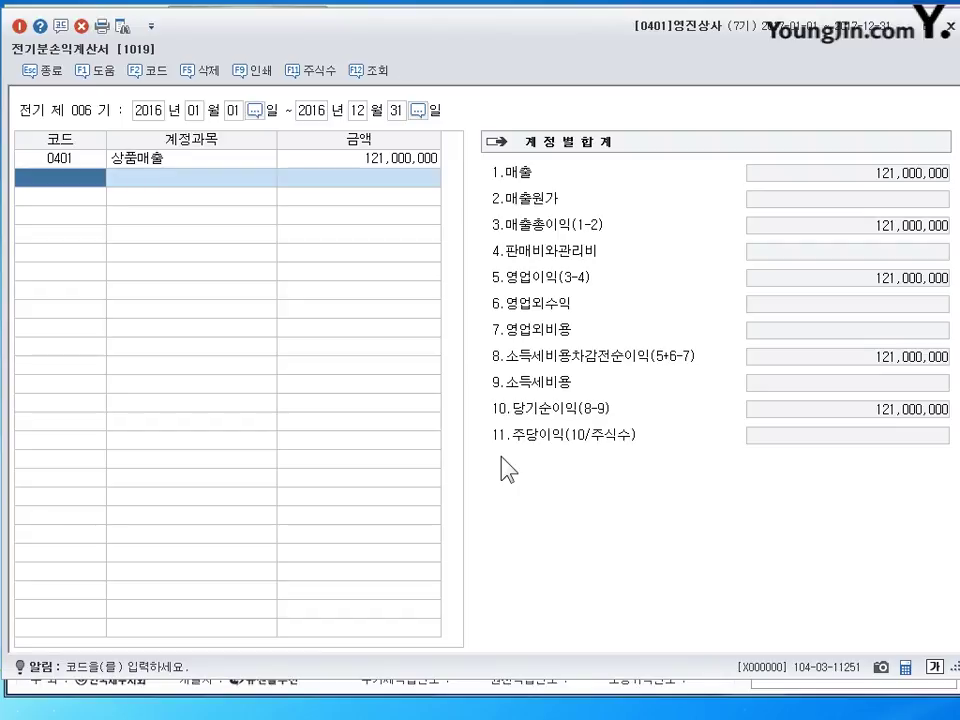
Look up 상품 for the second row and add the account 0451 상품매출원가
text(상품)
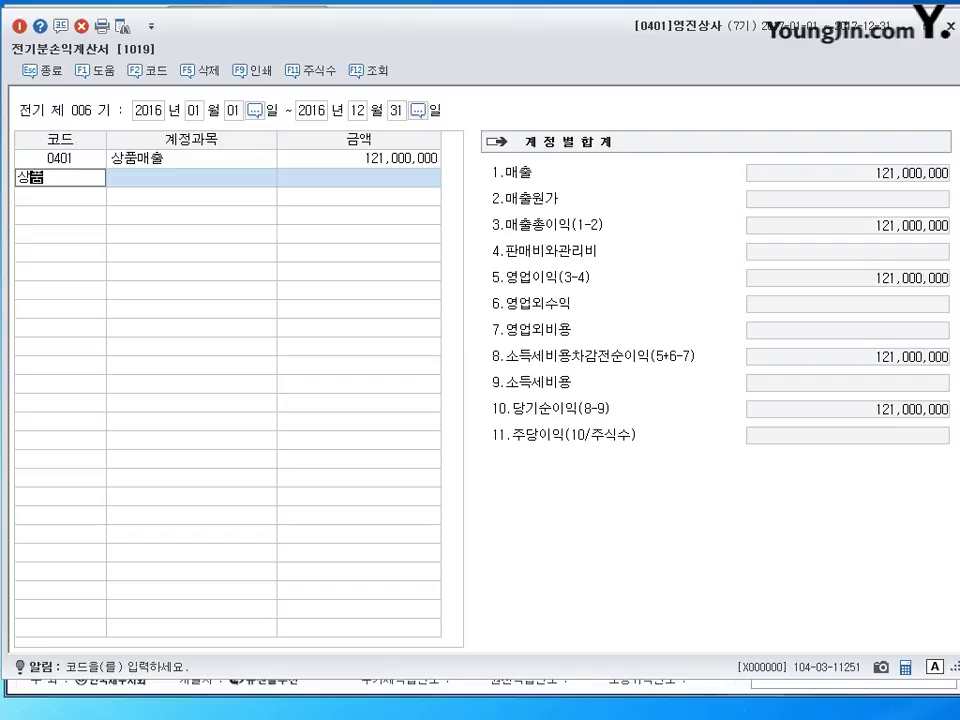
key(Return)
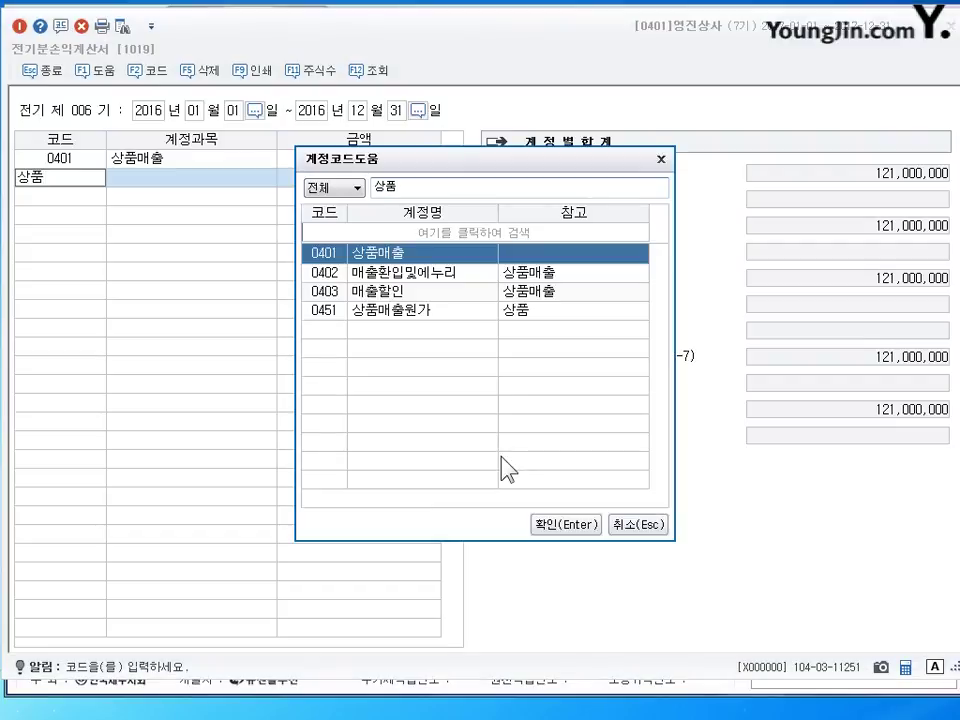
click(413, 312)
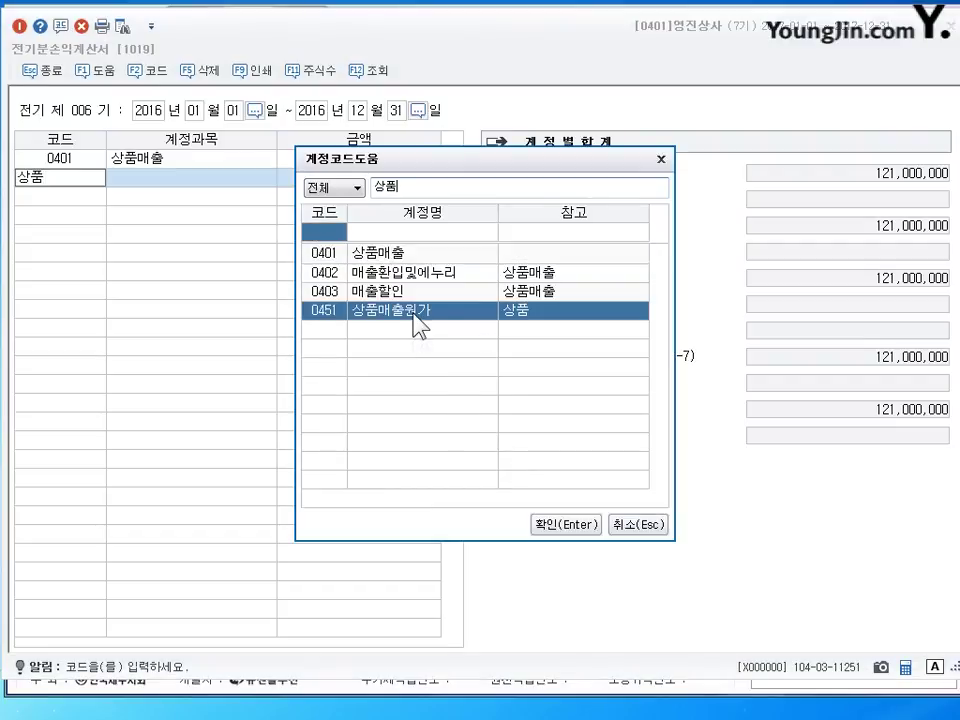
click(560, 524)
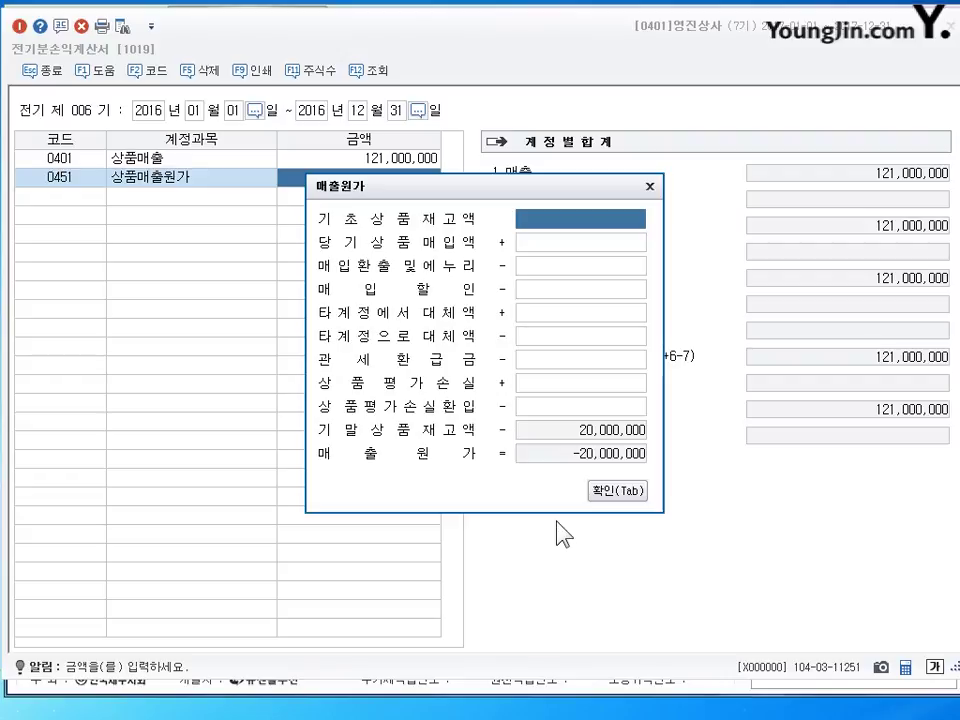
In the 매출원가 breakdown, set 기초상품재고액 to 5,000,000 and 당기상품매입액 to 85,200,000
drag(483, 189, 433, 163)
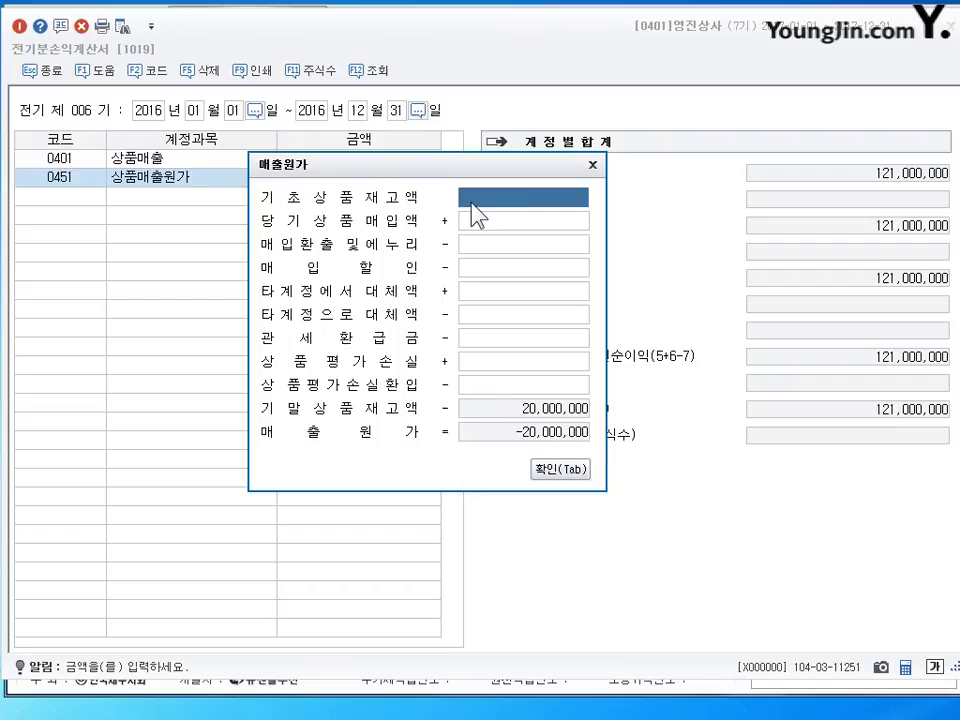
text(5000000)
key(Return)
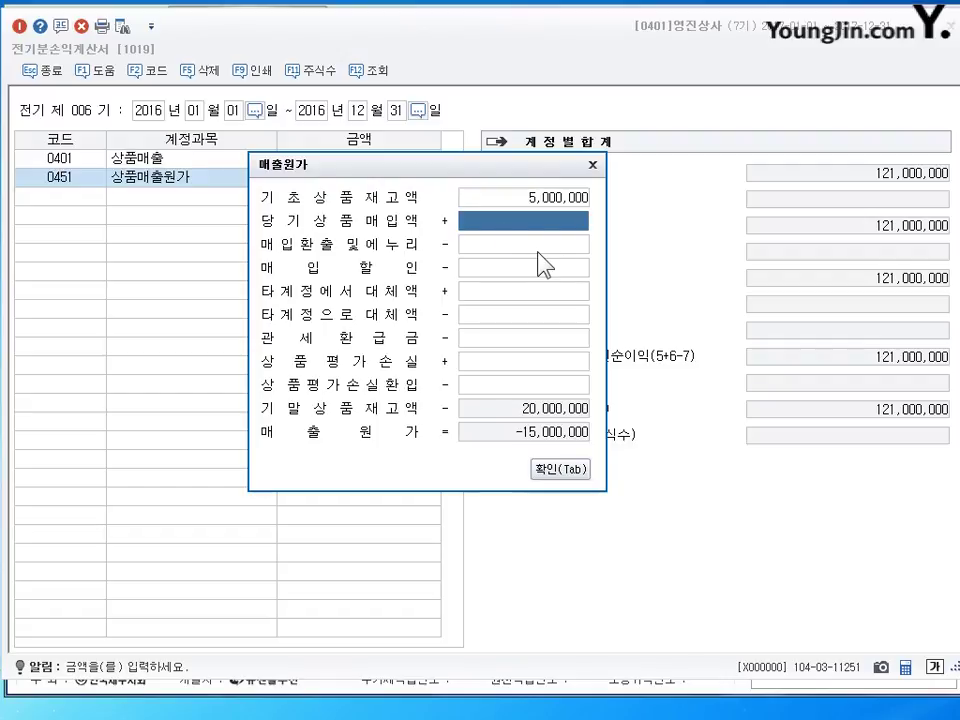
text(85200000)
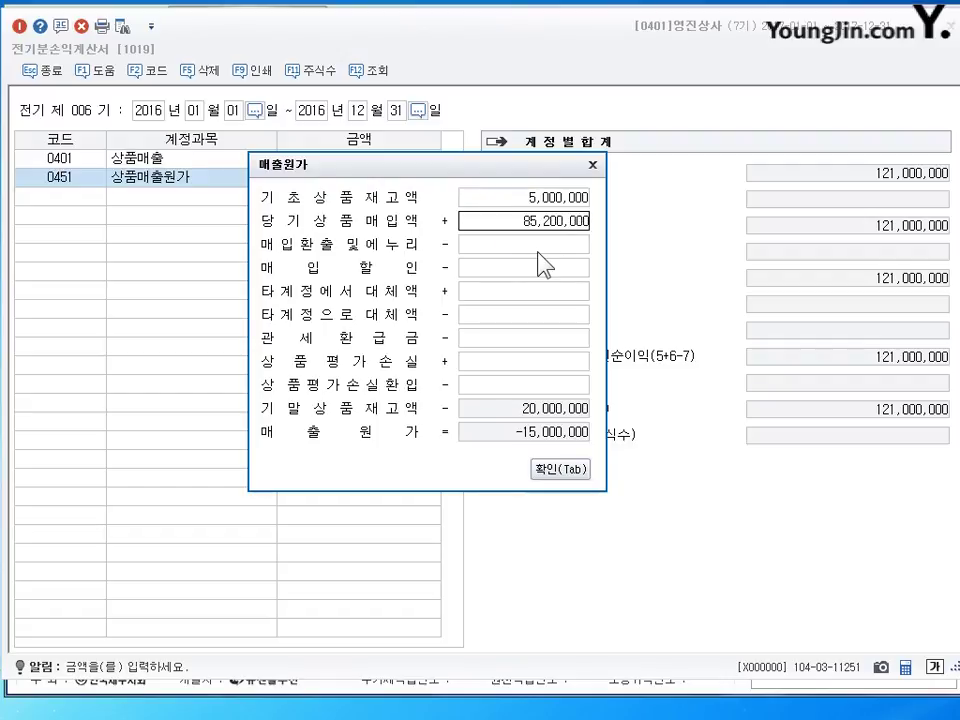
key(Return)
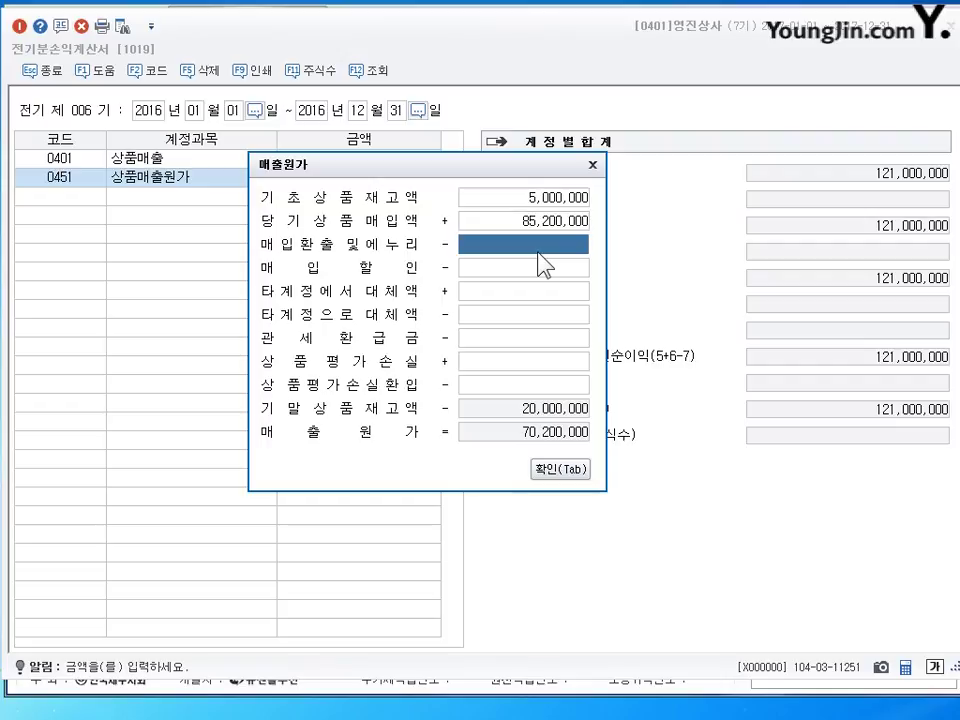
click(527, 385)
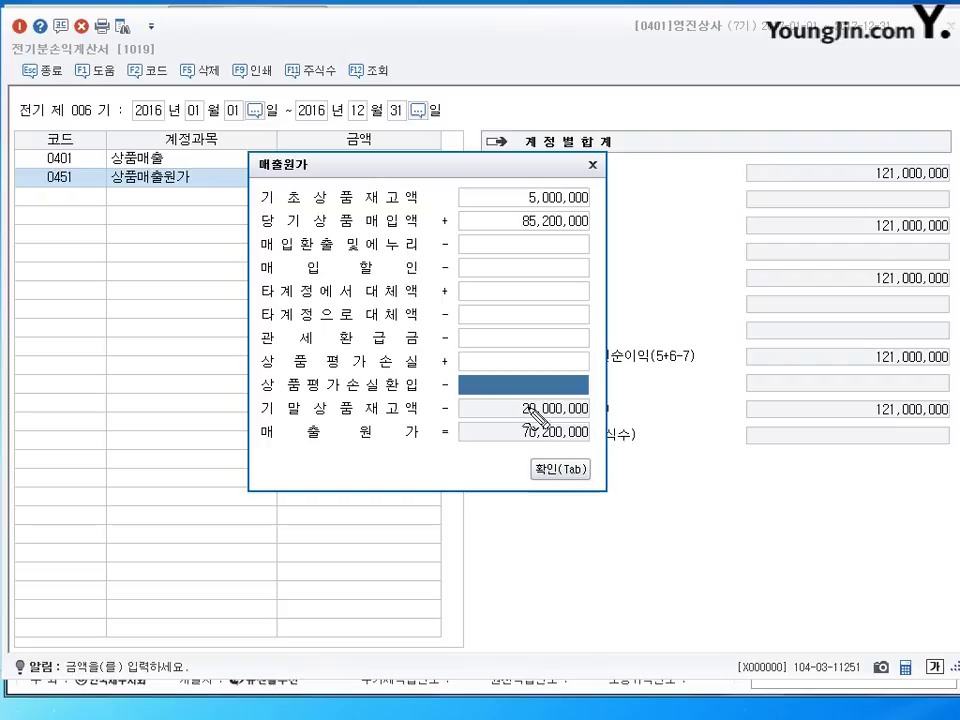
mouse_move(572, 424)
mouse_down()
mouse_move(521, 428)
mouse_move(555, 400)
mouse_move(605, 415)
mouse_up()
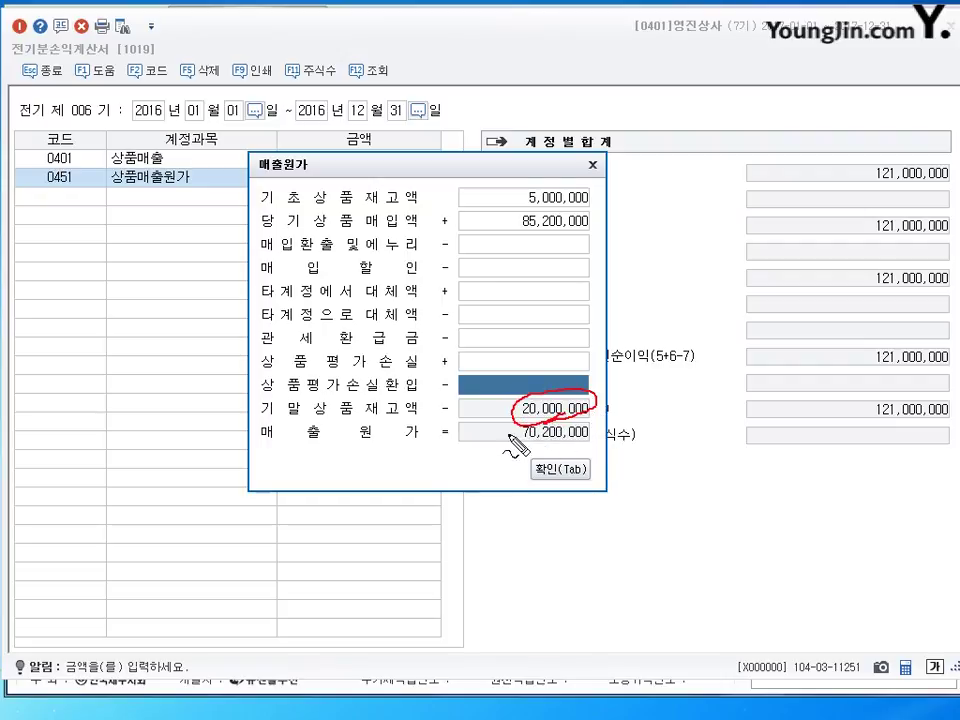
mouse_move(495, 399)
mouse_down()
mouse_move(493, 414)
mouse_move(470, 405)
mouse_move(494, 410)
mouse_move(489, 403)
mouse_up()
drag(596, 402, 620, 390)
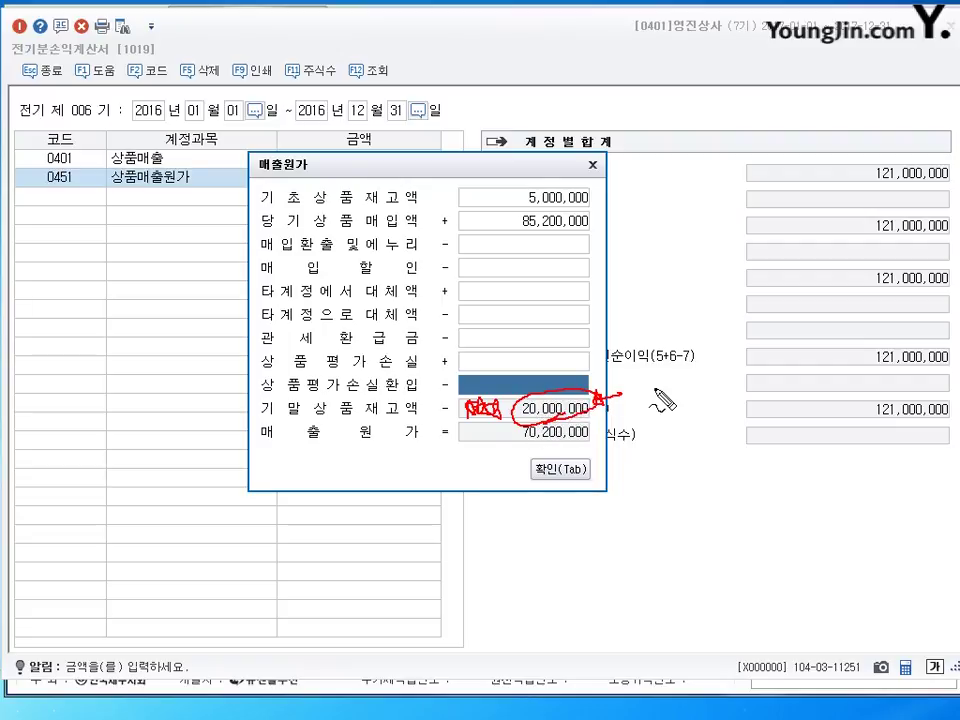
mouse_move(640, 405)
mouse_down()
mouse_move(668, 388)
mouse_move(658, 390)
mouse_move(652, 437)
mouse_move(640, 412)
mouse_move(682, 416)
mouse_move(682, 406)
mouse_move(706, 401)
mouse_up()
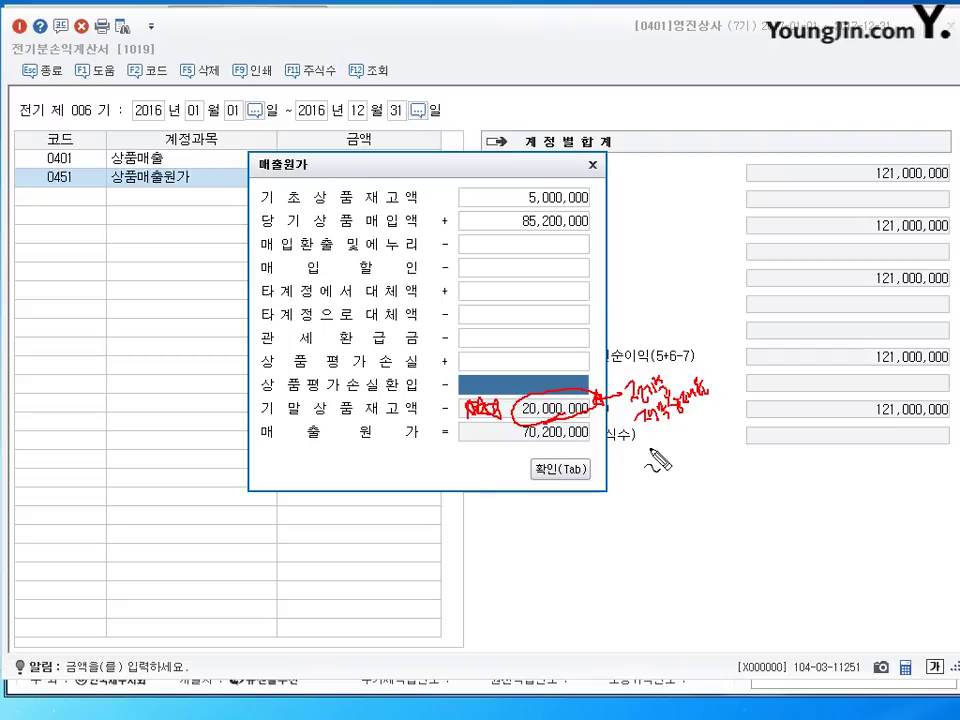
mouse_move(614, 440)
mouse_down()
mouse_move(680, 440)
mouse_move(707, 422)
mouse_move(720, 426)
mouse_move(734, 385)
mouse_move(718, 407)
mouse_up()
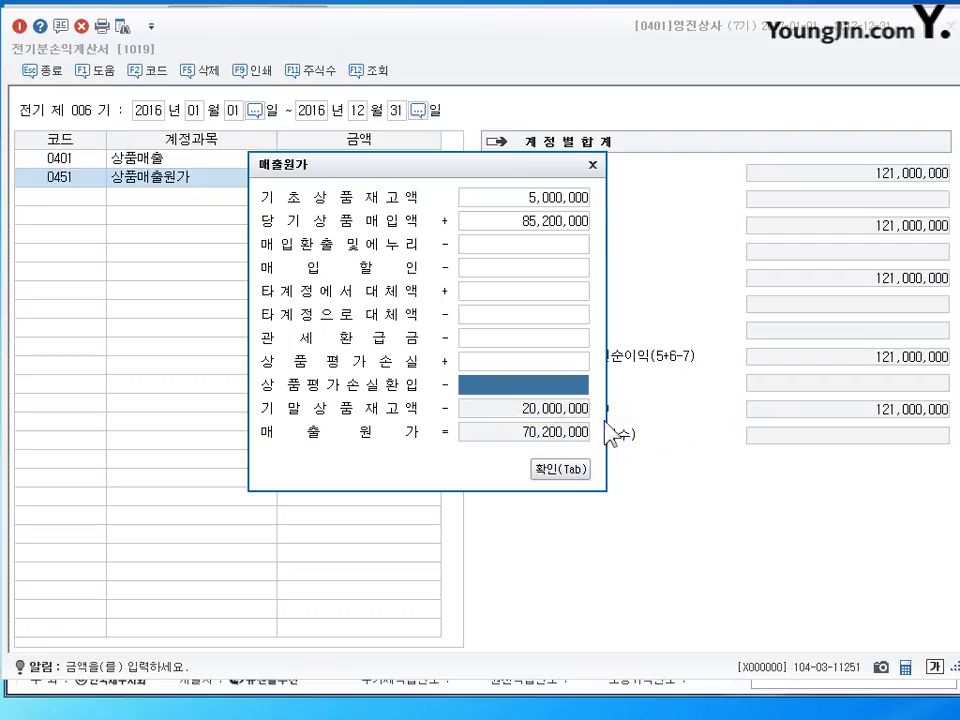
Confirm the 매출원가 breakdown to fill in the 상품매출원가 amount
click(560, 470)
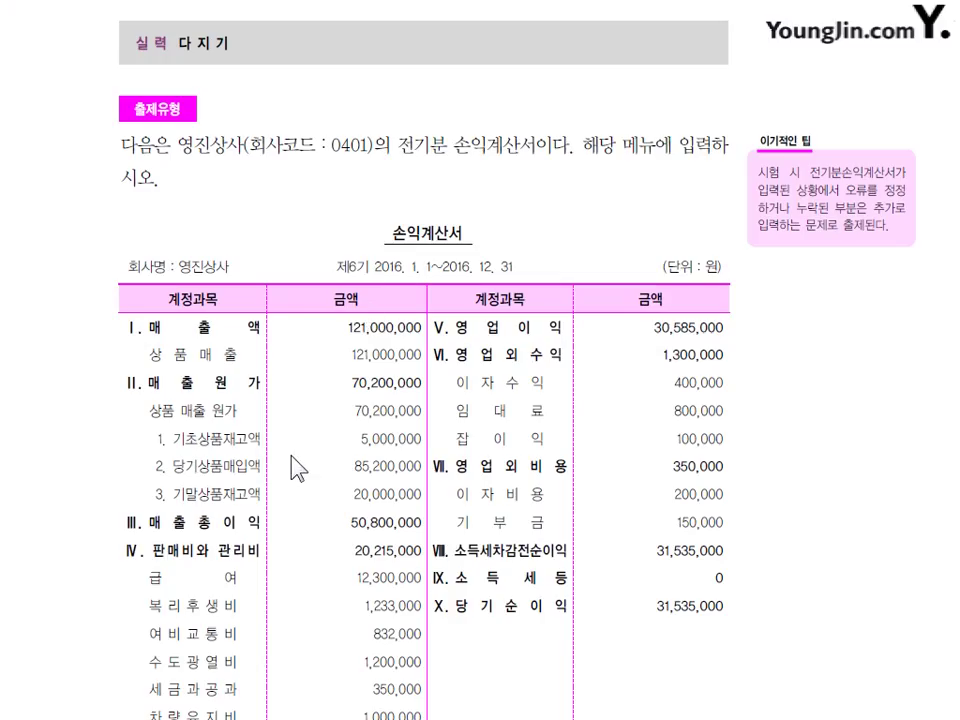
scroll(298, 468, down, 1)
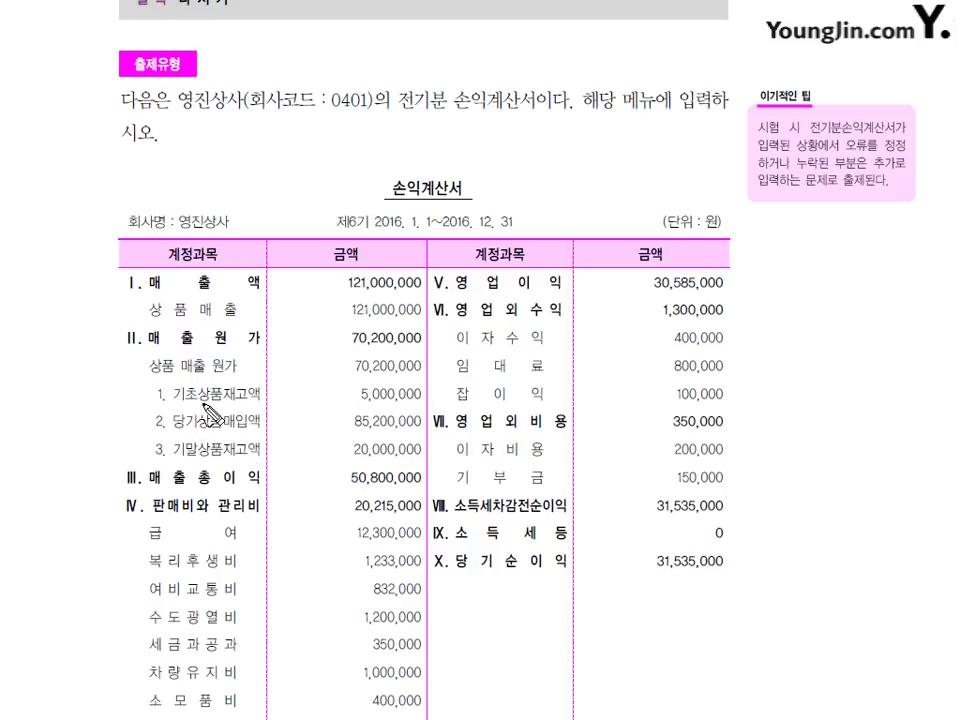
mouse_move(160, 392)
mouse_down()
mouse_move(160, 425)
mouse_move(126, 420)
mouse_move(158, 447)
mouse_up()
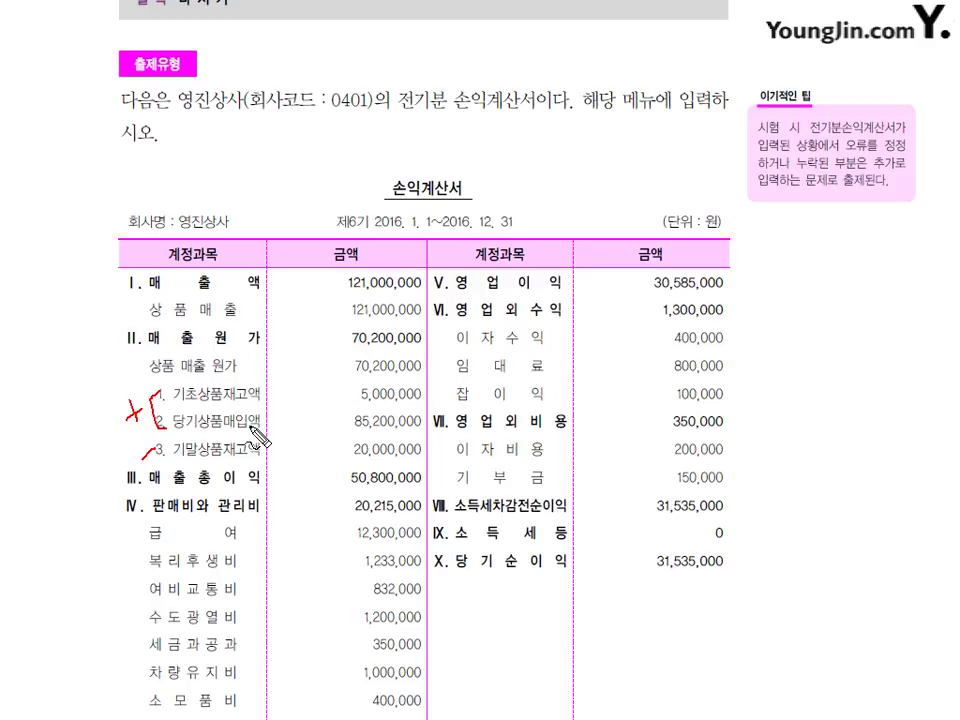
key(Escape)
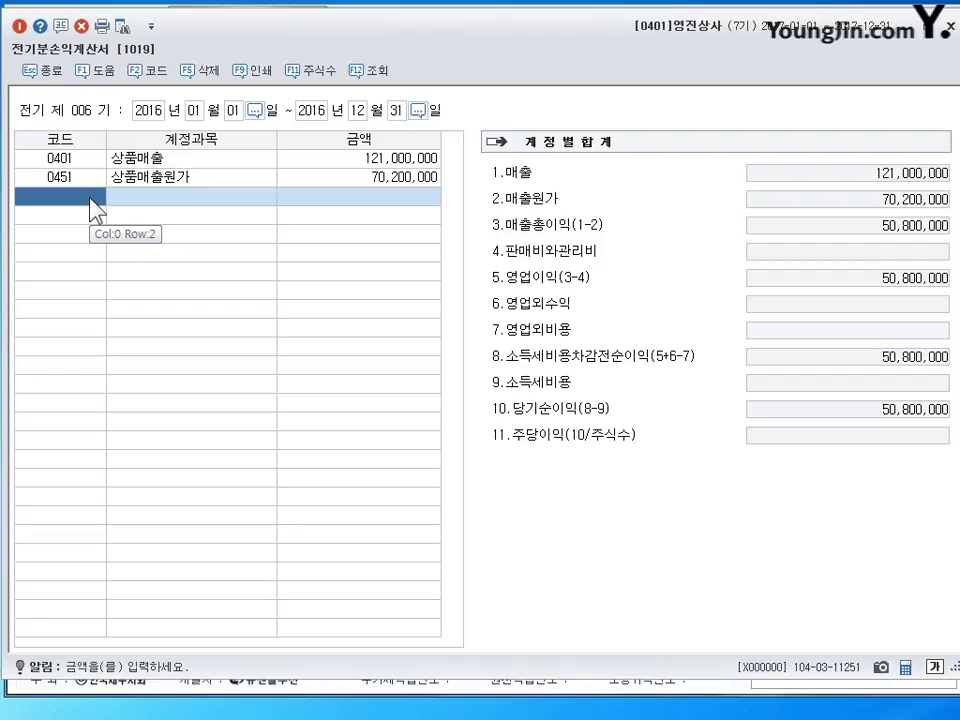
Add the account 0801 급여 in the third row with an amount of 12,300,000
text(801)
key(Return)
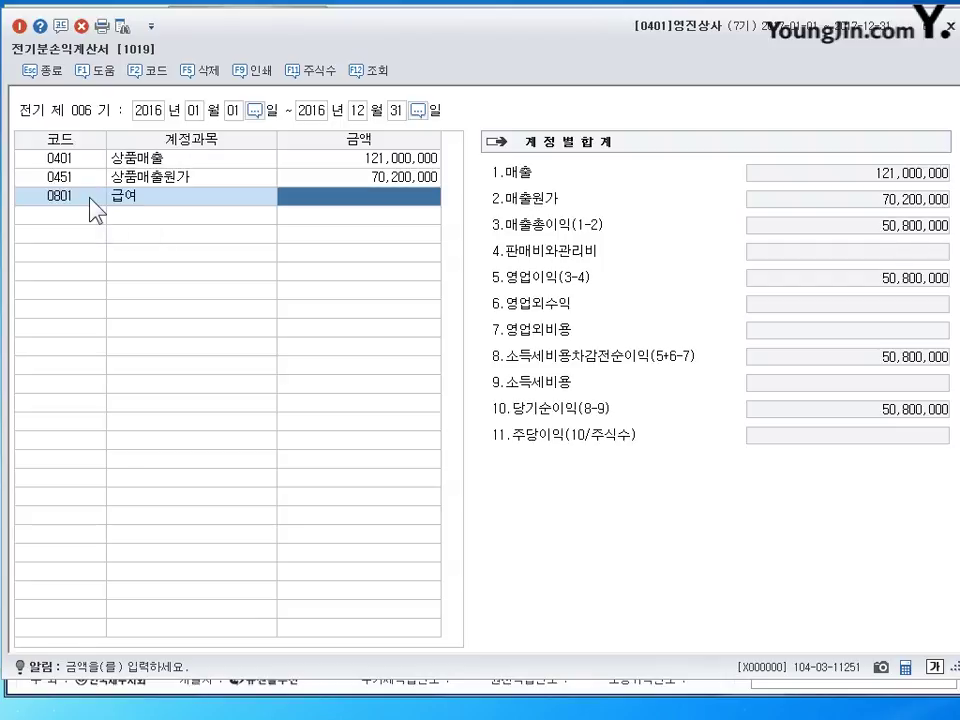
text(12300000)
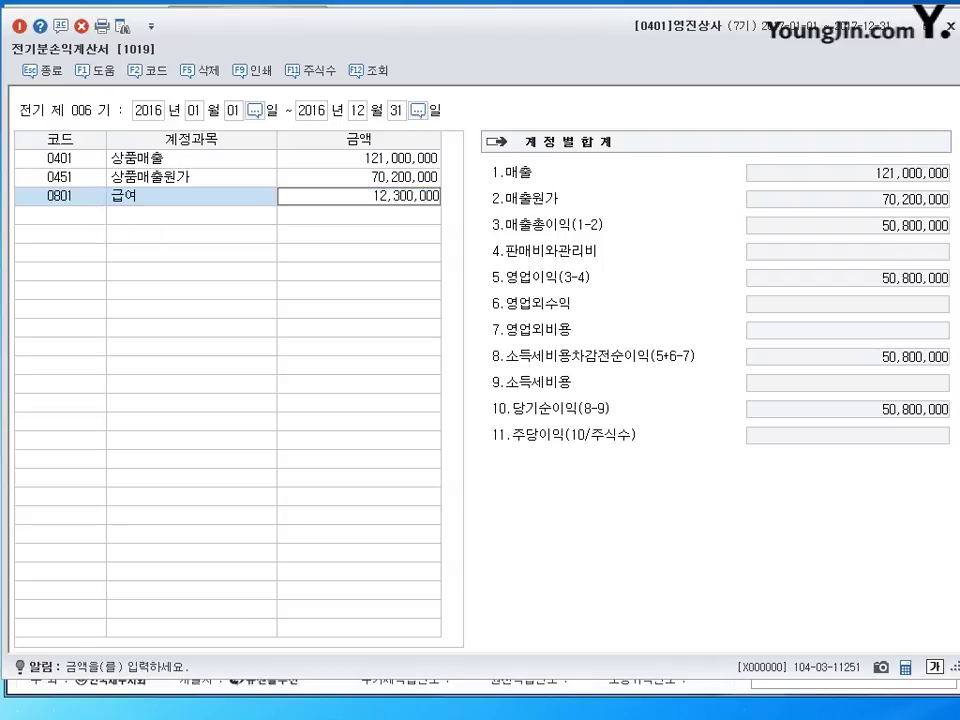
key(Return)
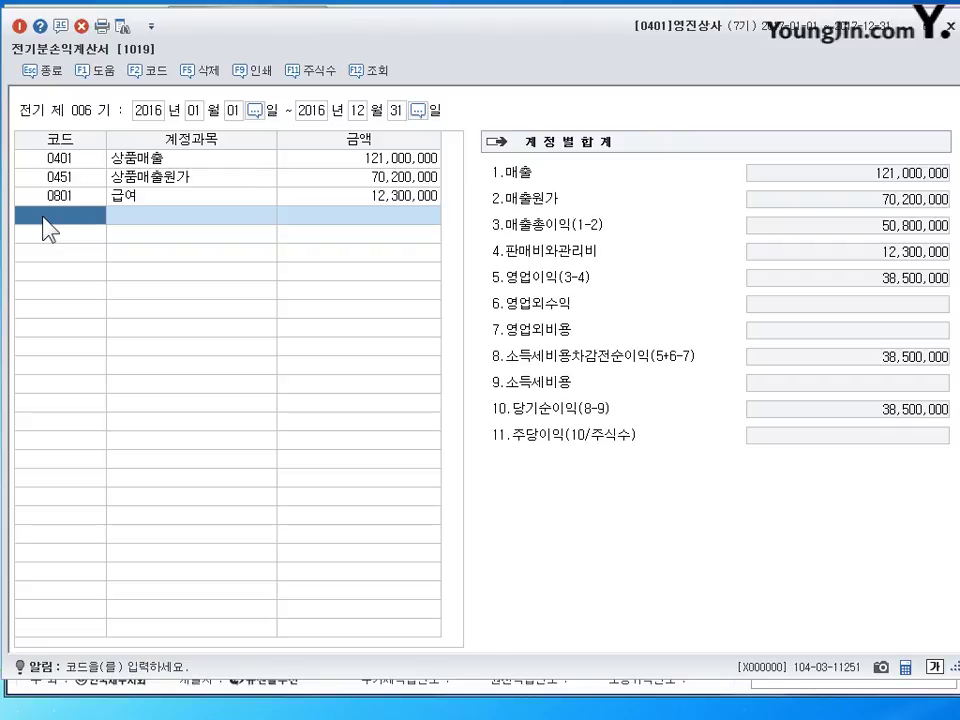
Add the account 0811 복리후생비 below 급여 with an amount of 1,233,000
text(복)
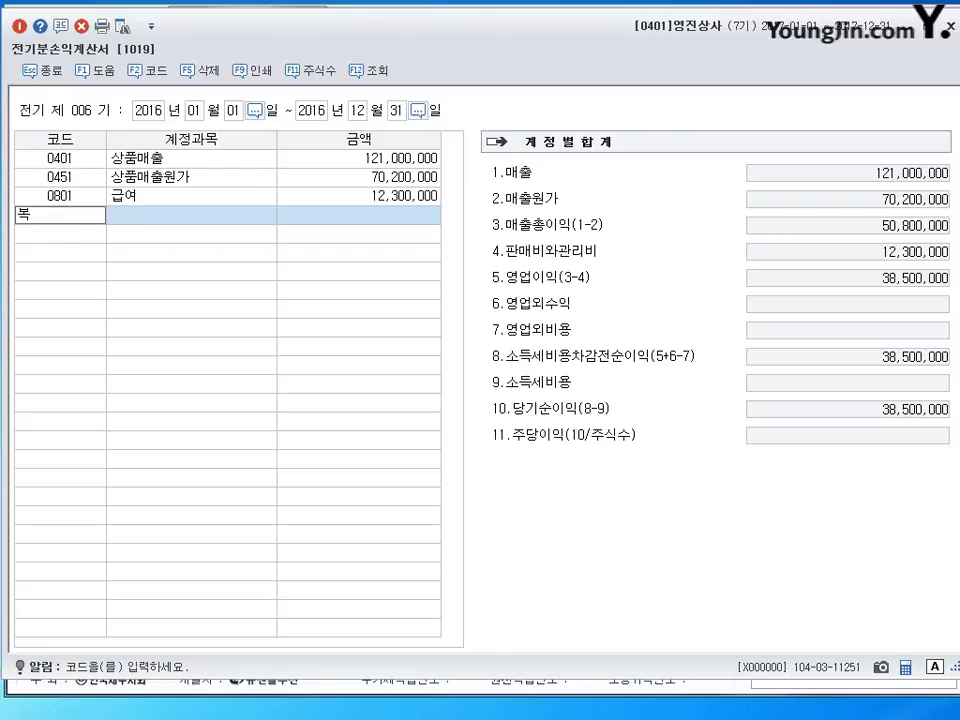
text(리)
key(Return)
key(Return)
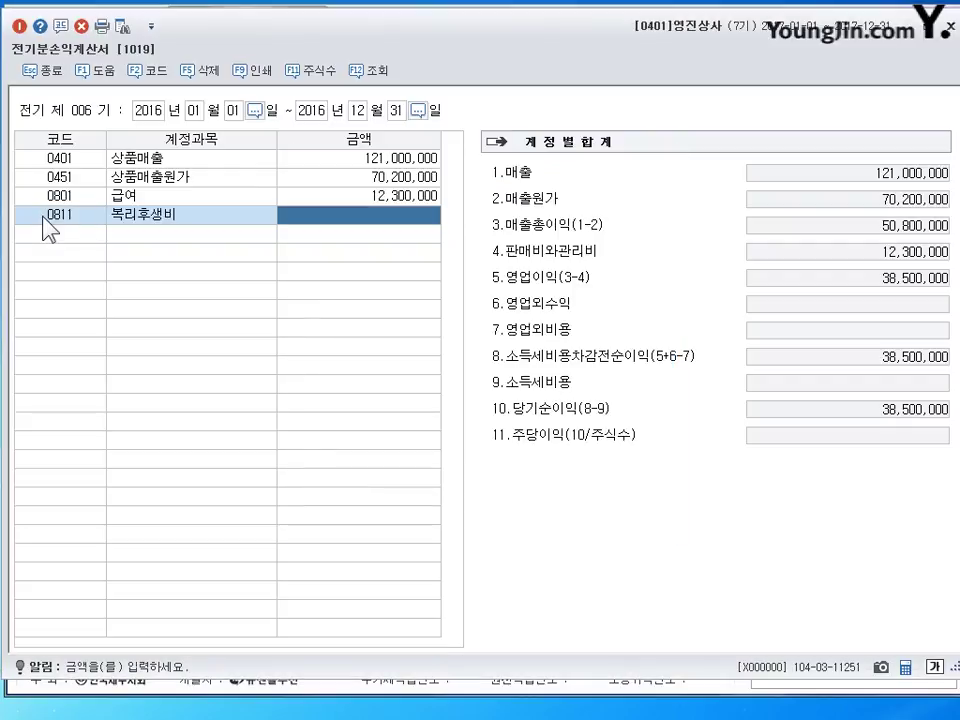
text(1,2)
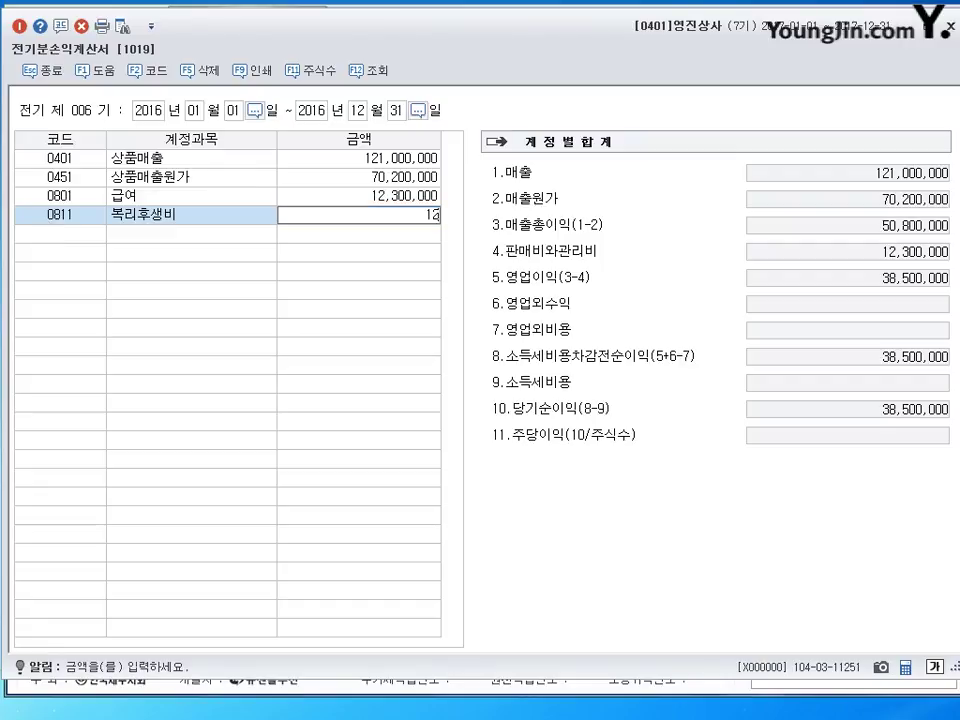
text(33,000)
key(Return)
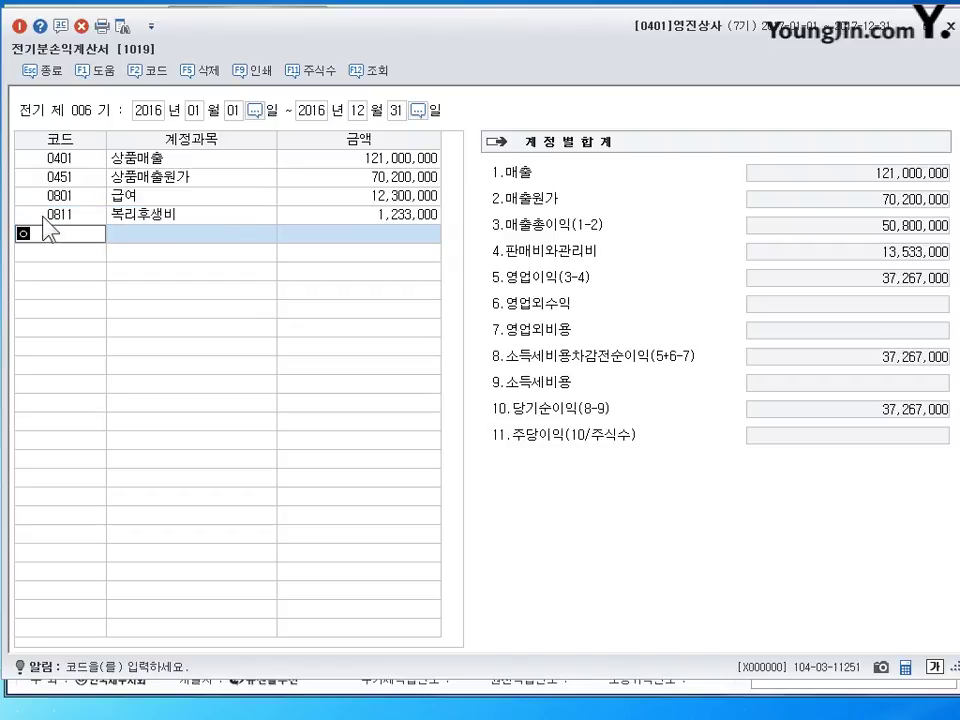
Add the account 0812 여비교통비 below 복리후생비 with an amount of 832,000
text(여비)
key(Return)
key(Return)
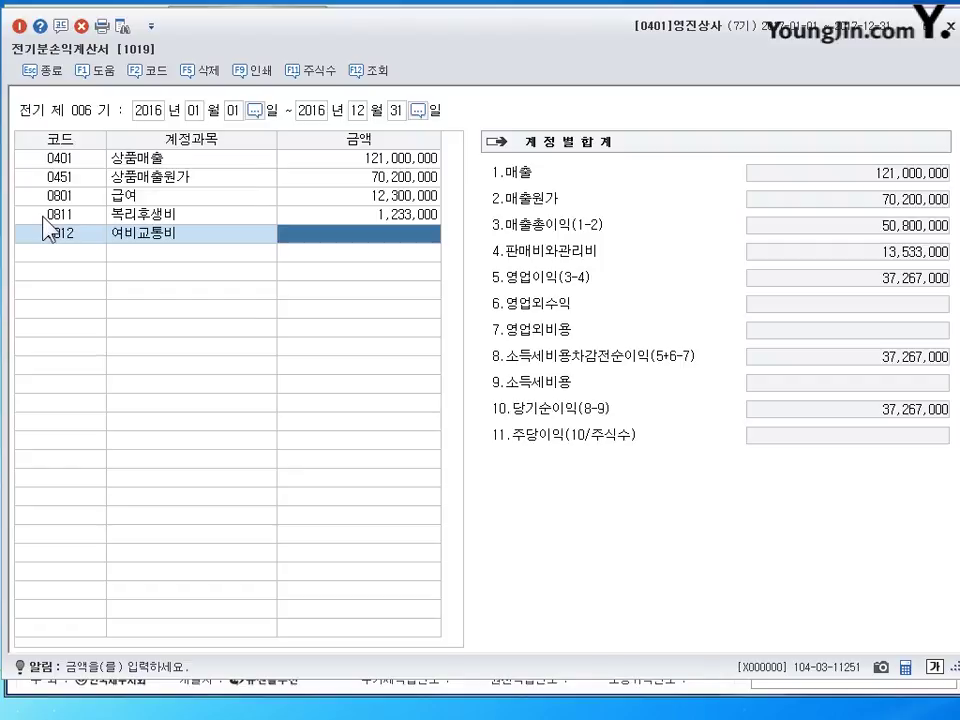
text(832)
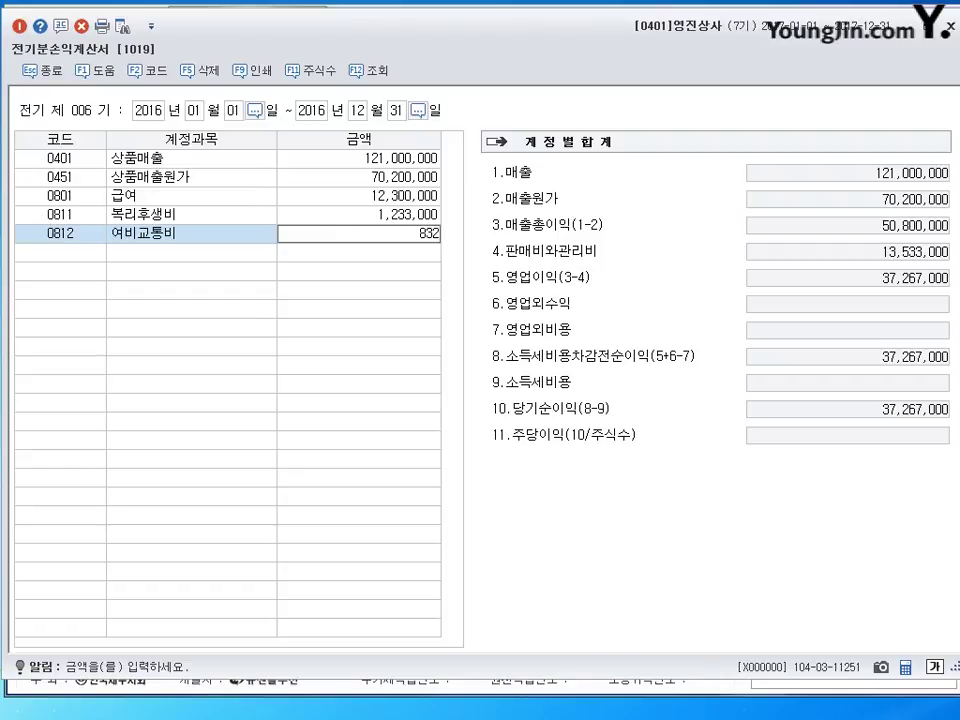
text(,000)
key(Return)
Add the account 0815 수도광열비 below 여비교통비 with an amount of 1,200,000
text(수도)
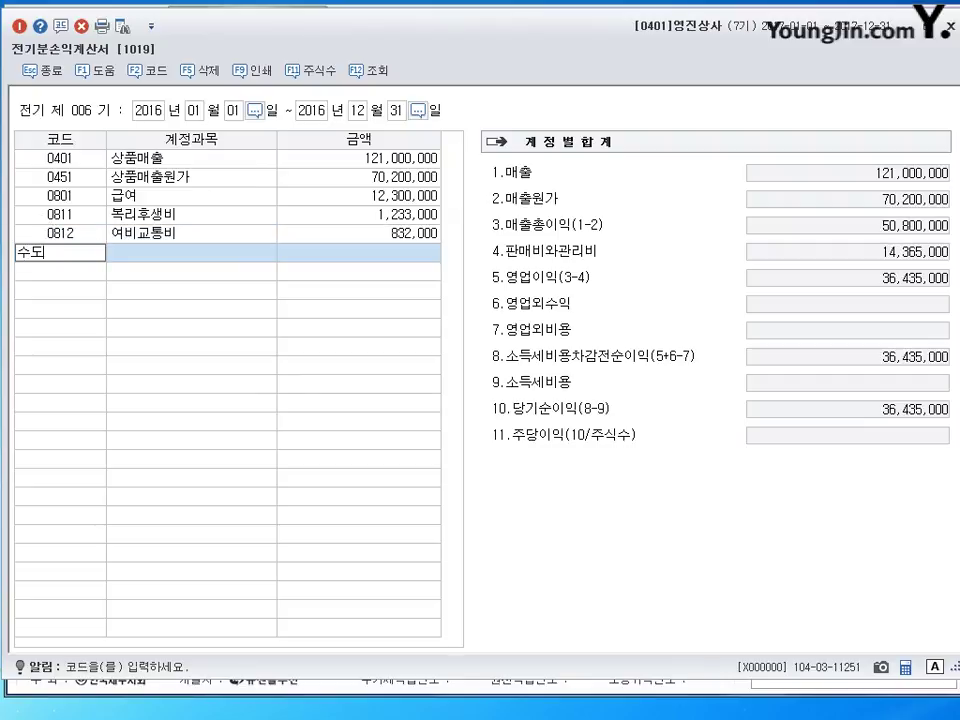
key(Return)
key(Return)
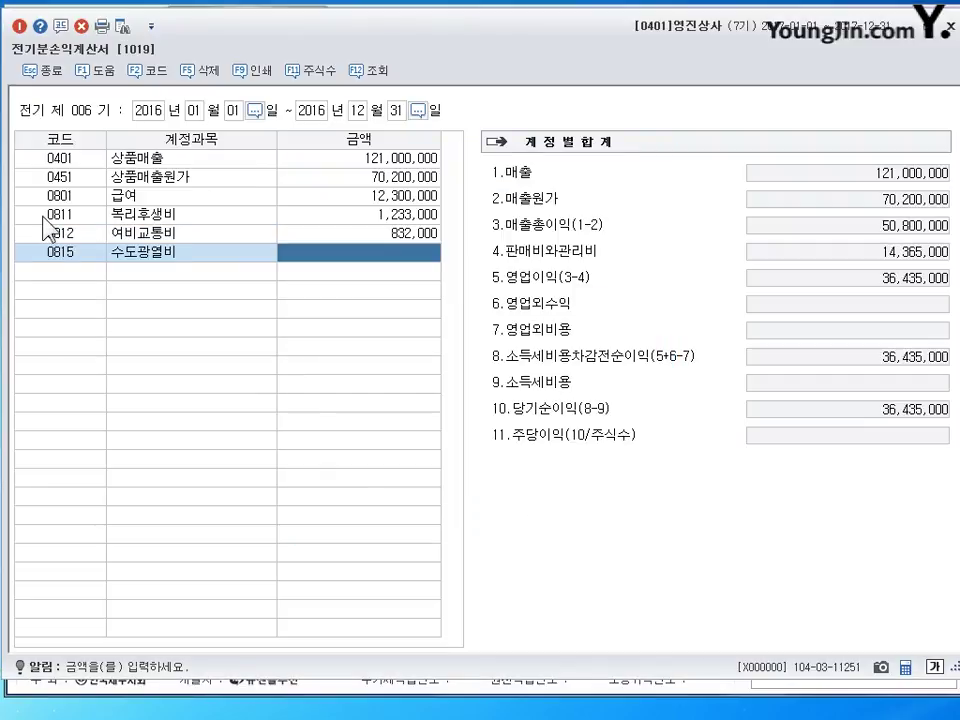
text(1200000)
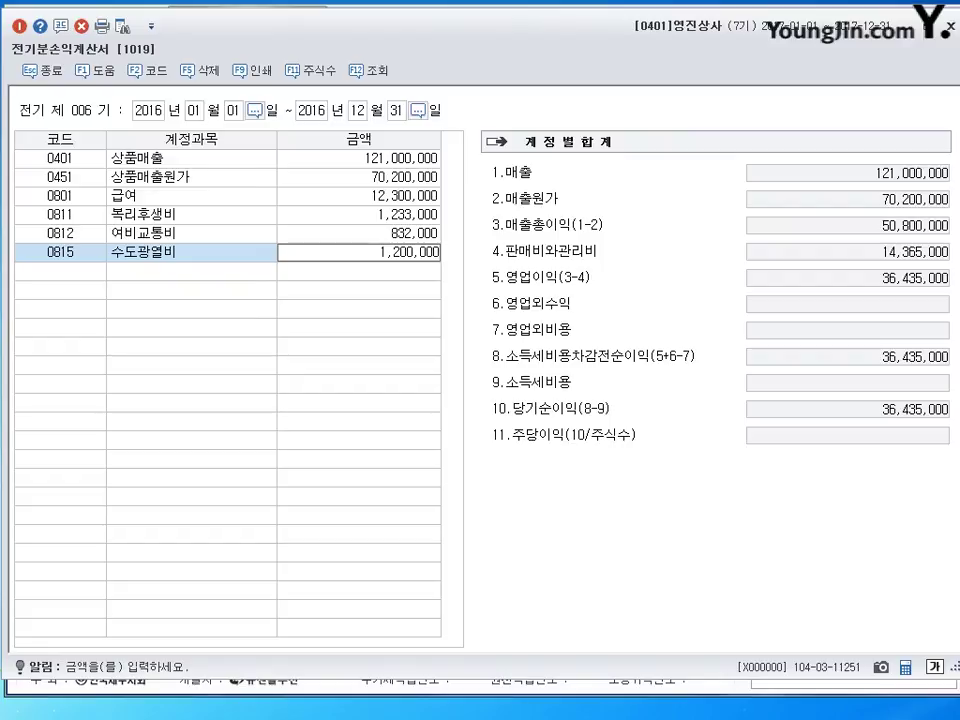
key(Return)
Add the account 0817 세금과공과 below 수도광열비 with an amount of 350,000
text(ㅔ그)
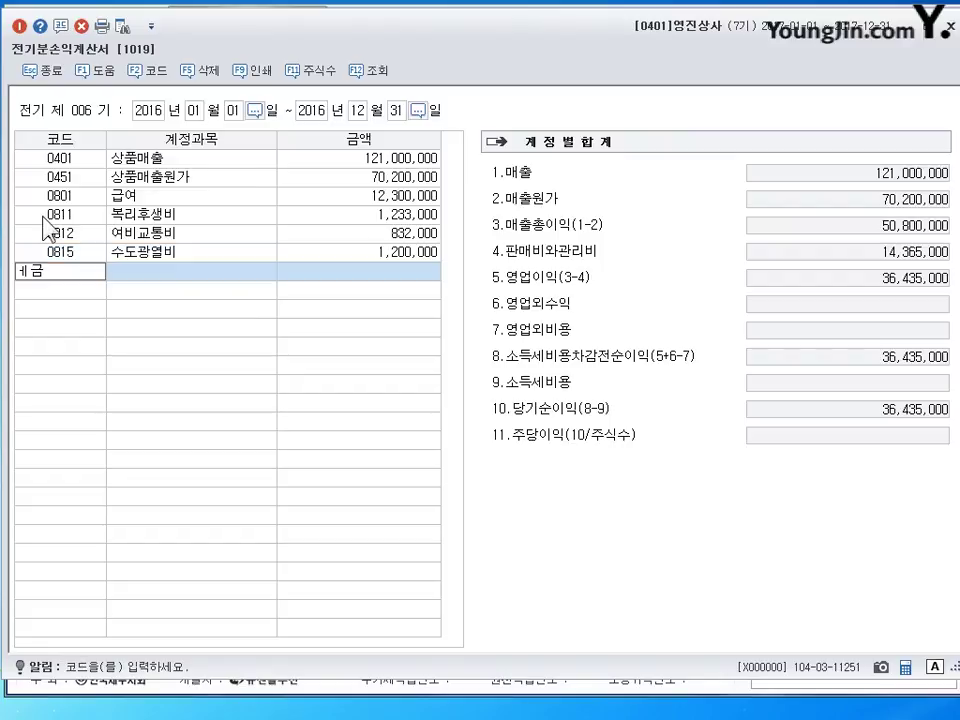
key(Escape)
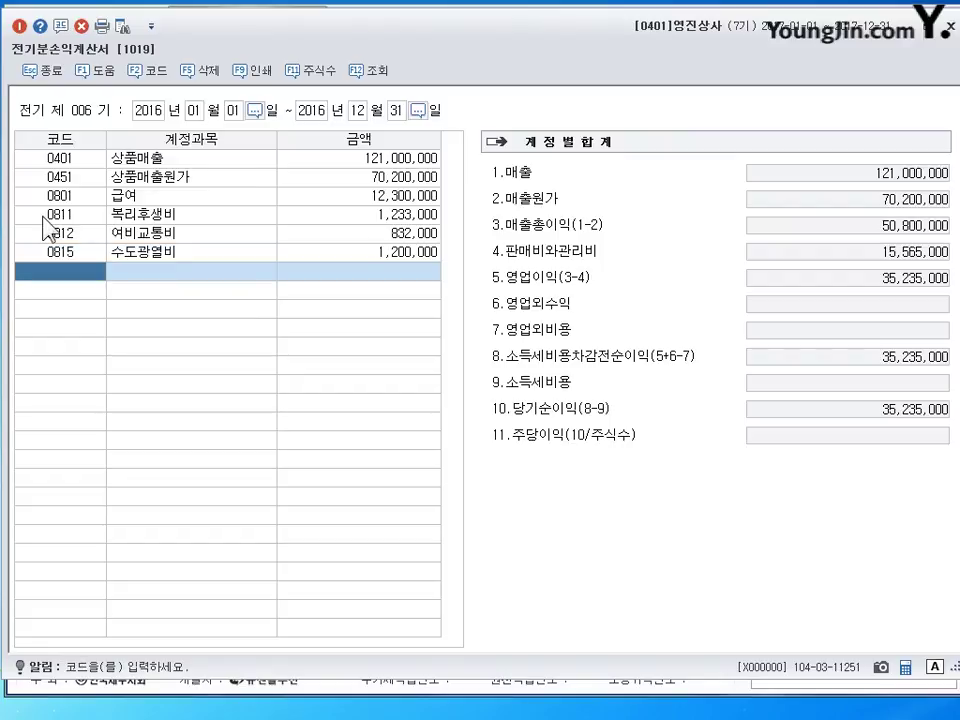
text(세금)
key(Return)
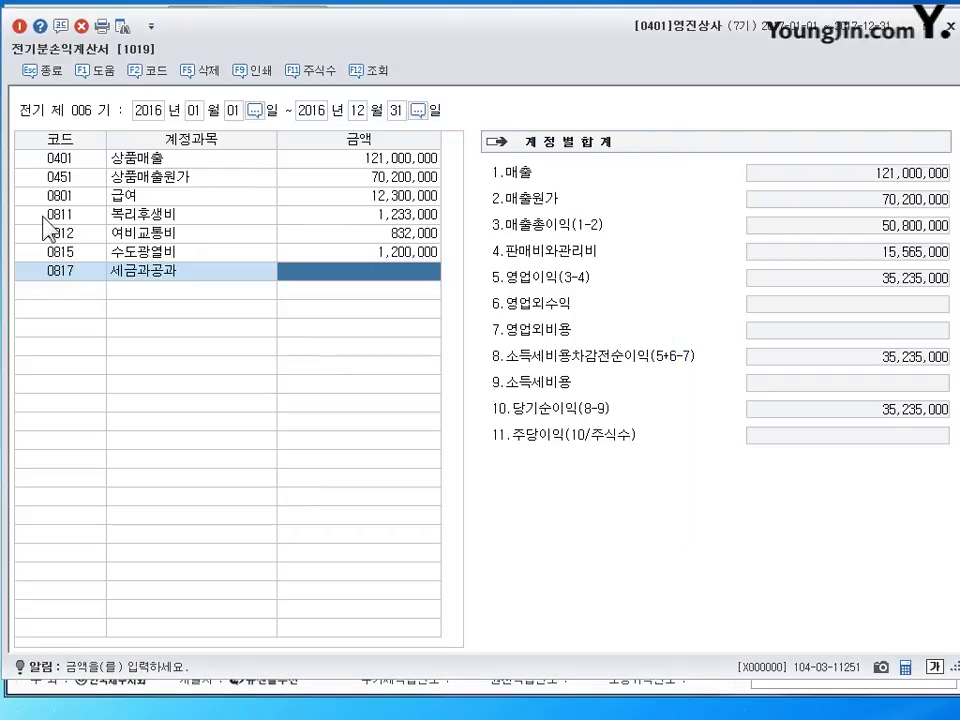
text(3500000)
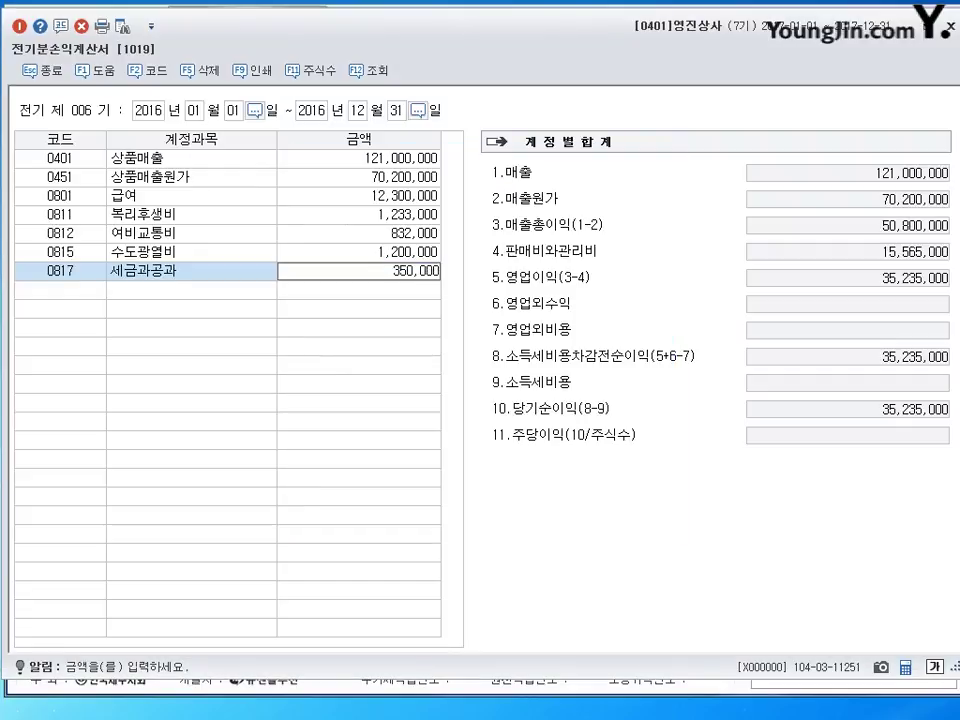
key(Return)
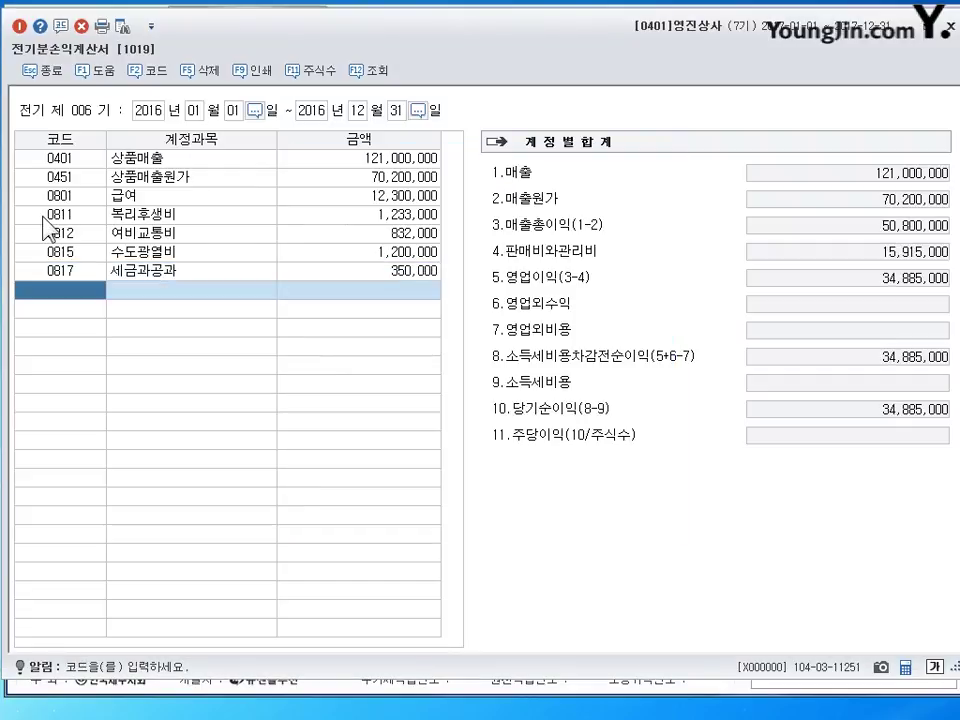
Add the account 0822 차량유지비 below 세금과공과 with an amount of 1,000,000
text(차량)
key(Return)
key(Return)
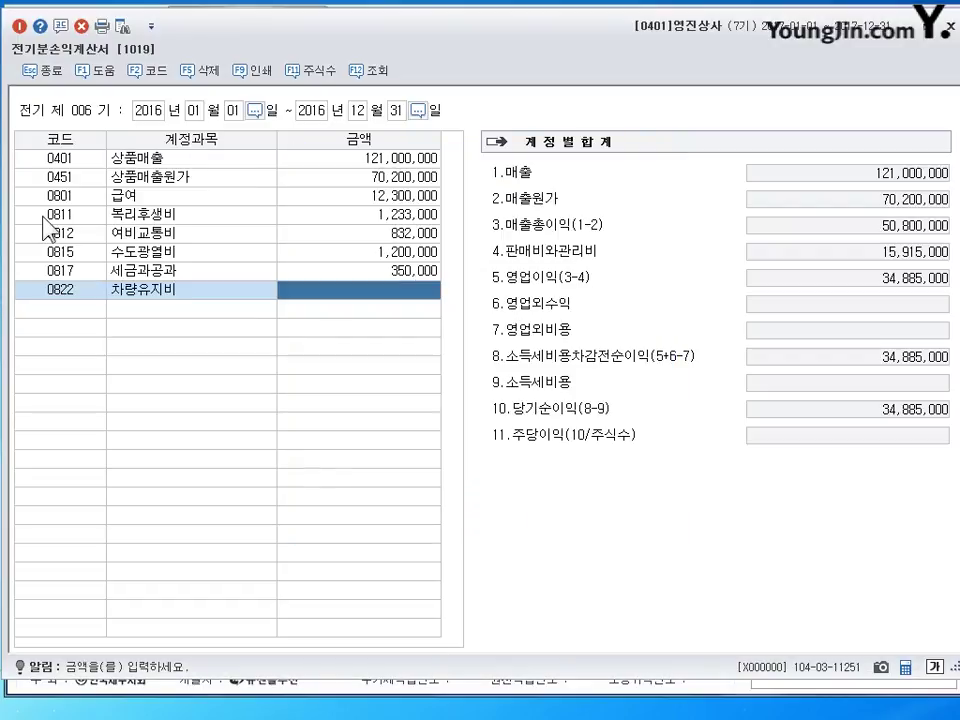
text(1000000)
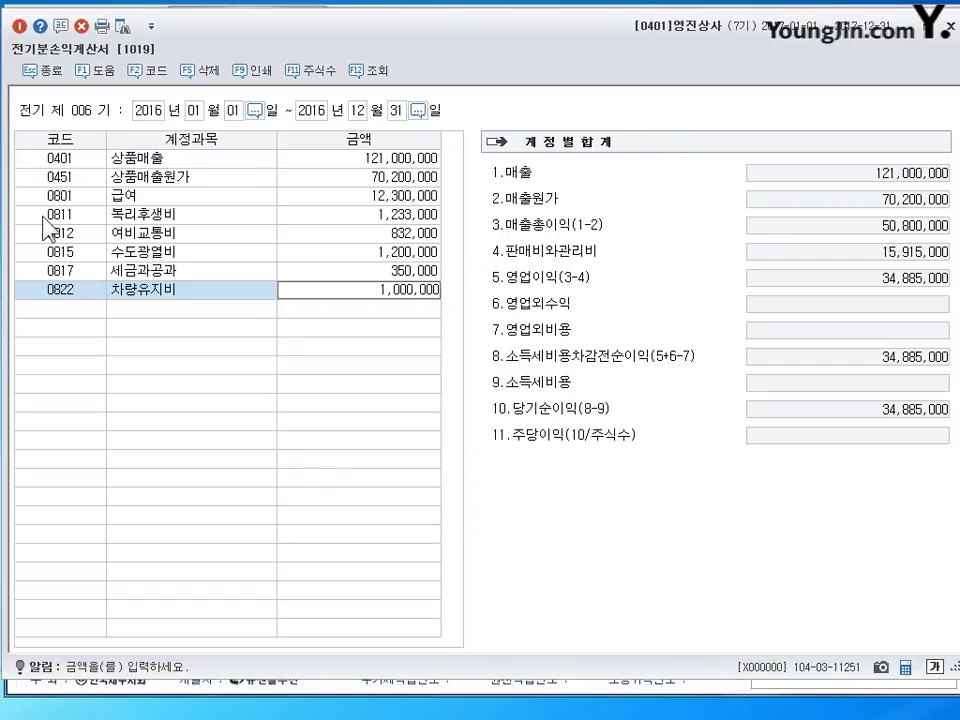
key(Return)
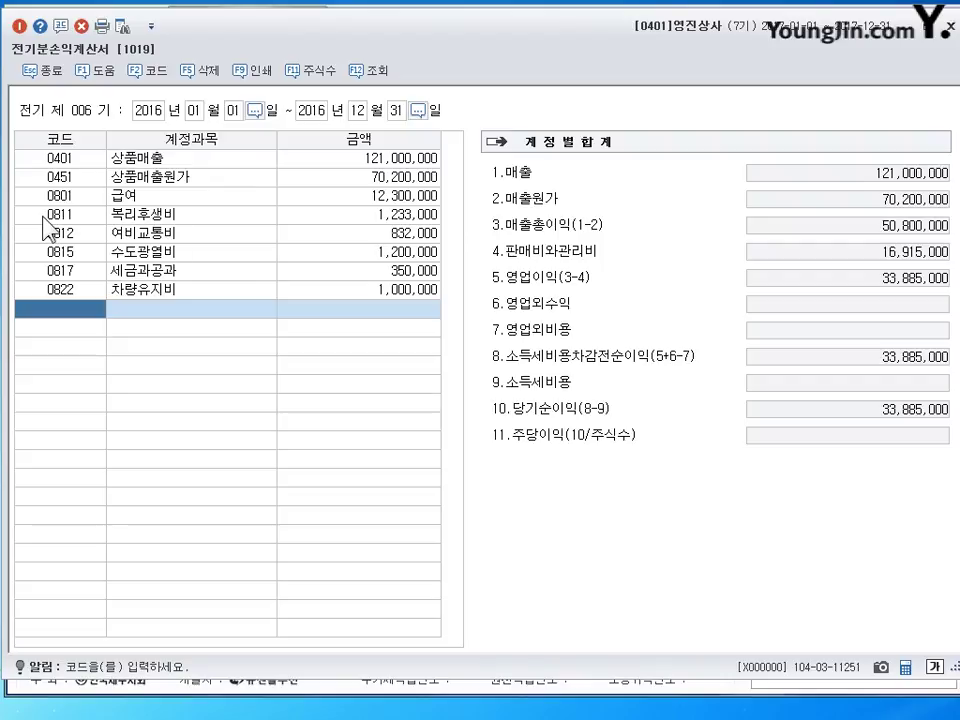
Add the account 0830 소모품비 below 차량유지비 with an amount of 400,000
text(소모)
key(Return)
key(Return)
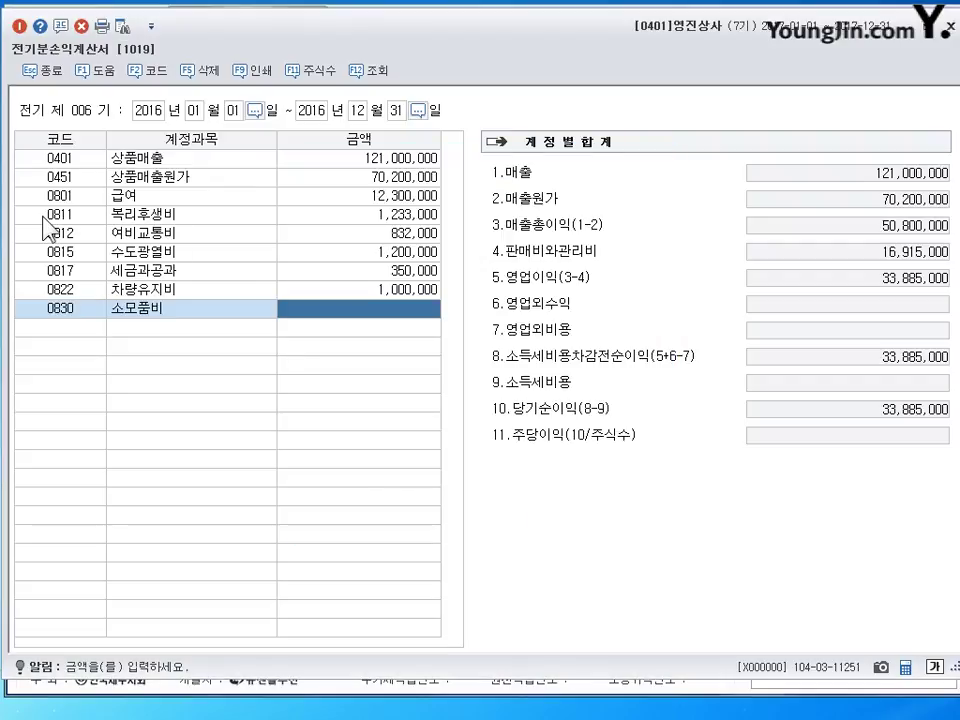
text(400000)
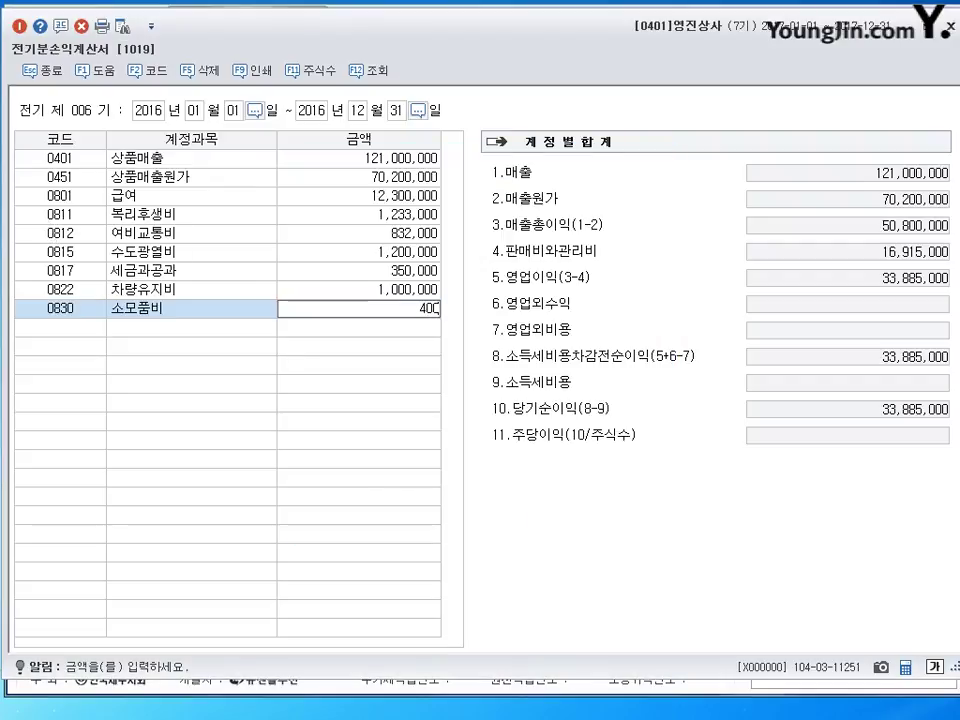
key(Return)
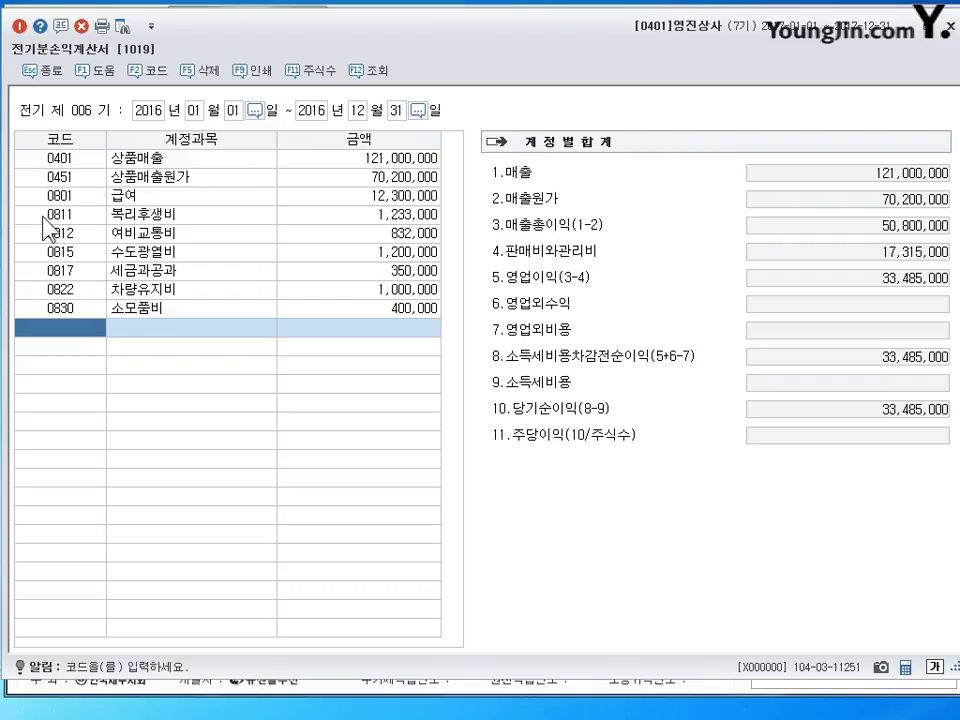
Add the account 0818 감가상각비 below 소모품비 with an amount of 600,000
text(감가)
key(Return)
key(Return)
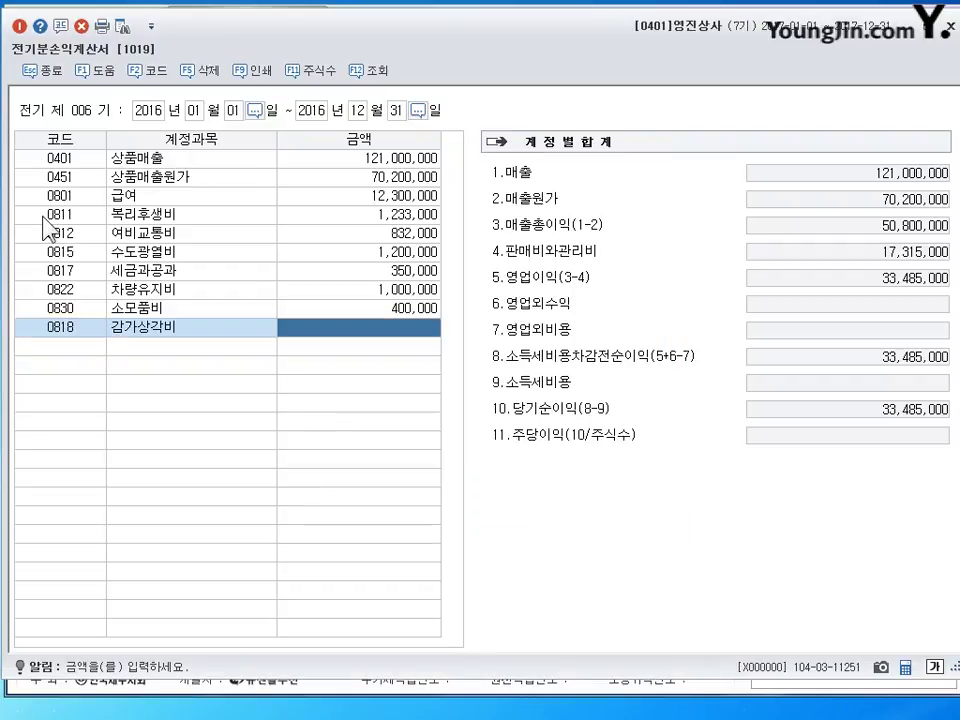
text(6000000)
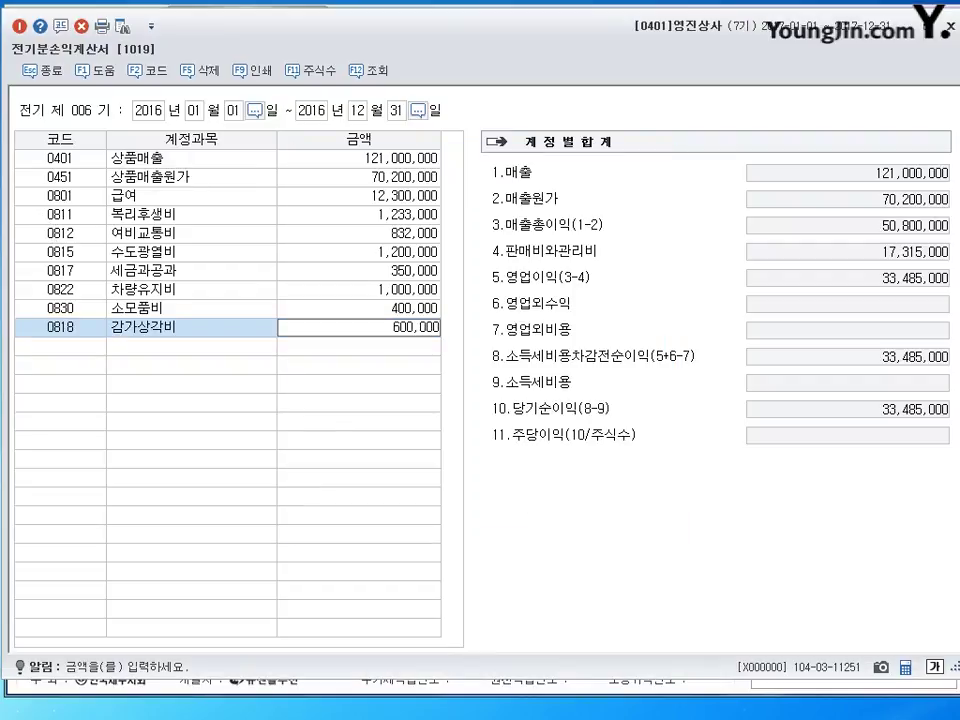
key(Return)
Add the account 0806 퇴직급여 below 감가상각비 with an amount of 1,500,000
text(퇴직)
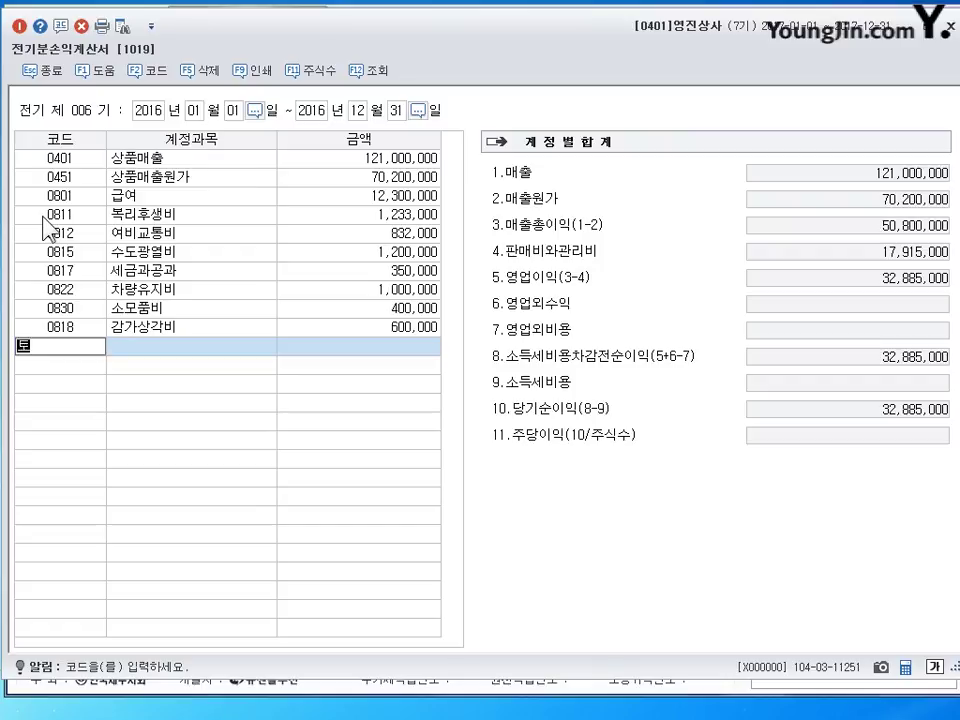
key(Return)
key(Return)
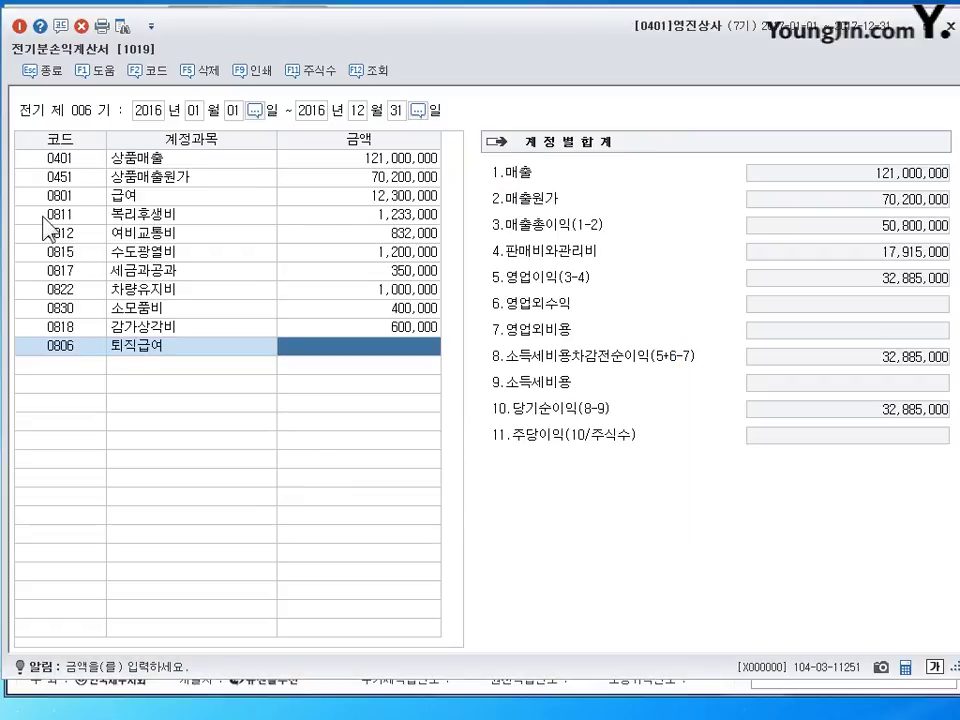
text(1500000)
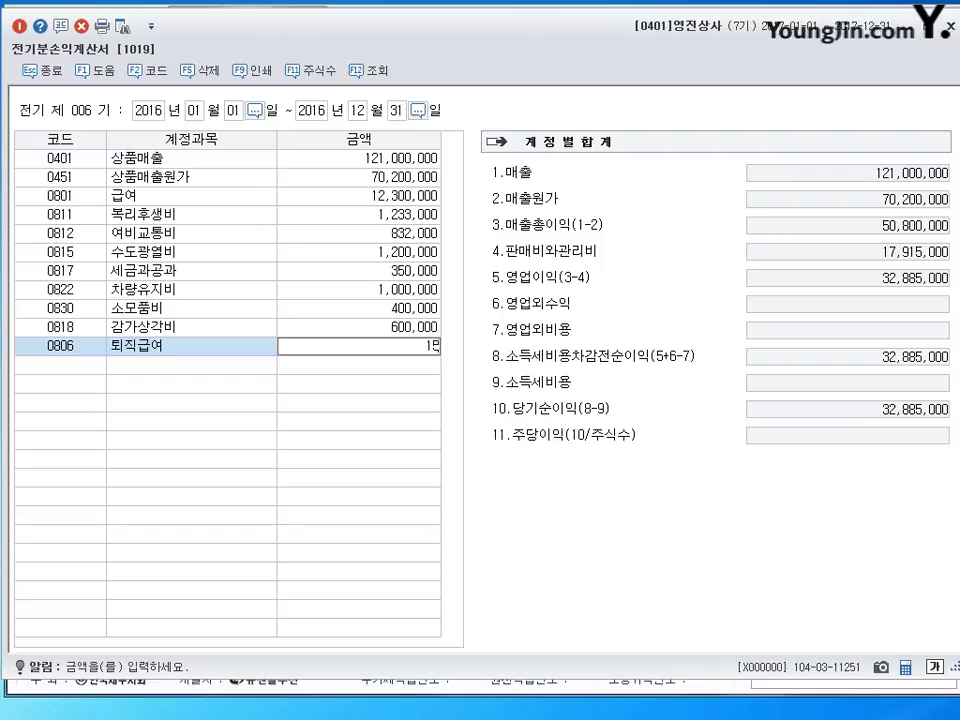
key(Return)
Add the account 0833 광고선전비 below 퇴직급여 with an amount of 150,000
text(광고)
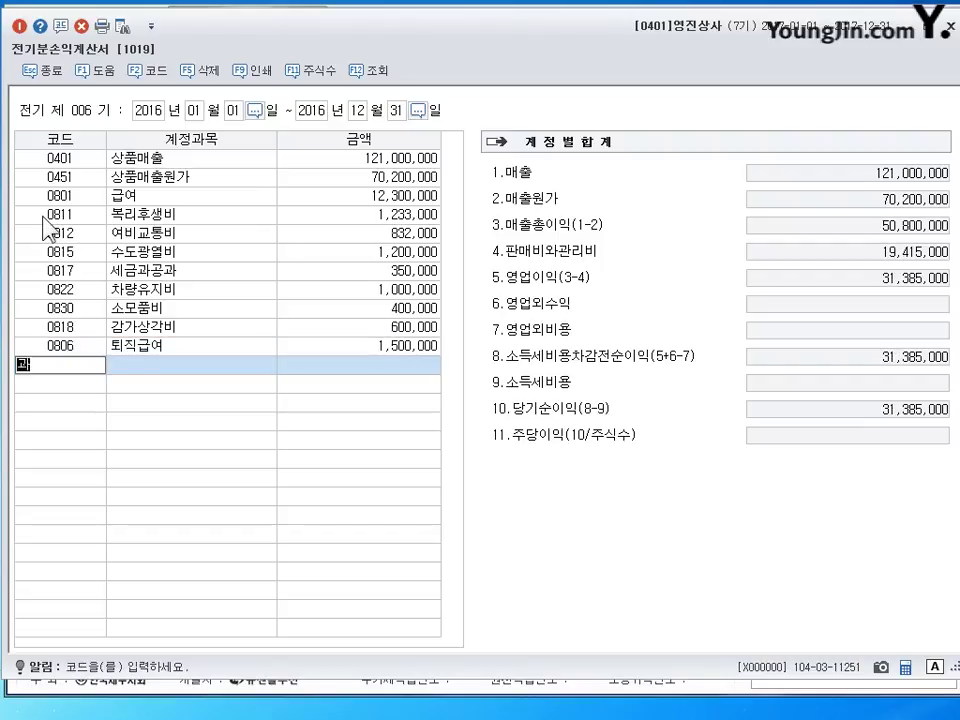
key(Return)
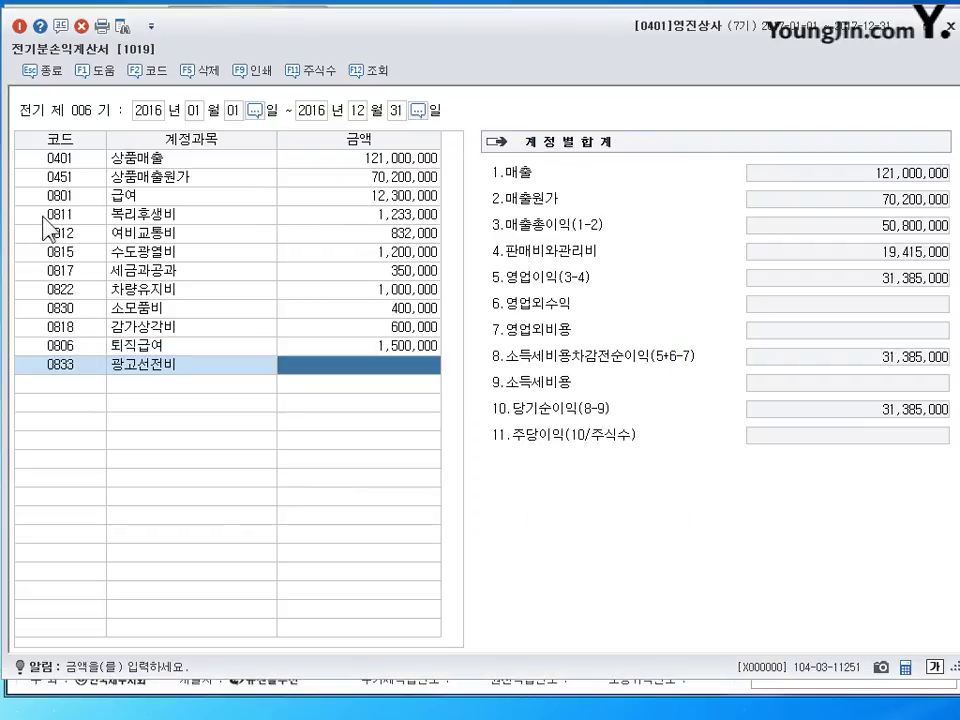
text(1500000)
key(Return)
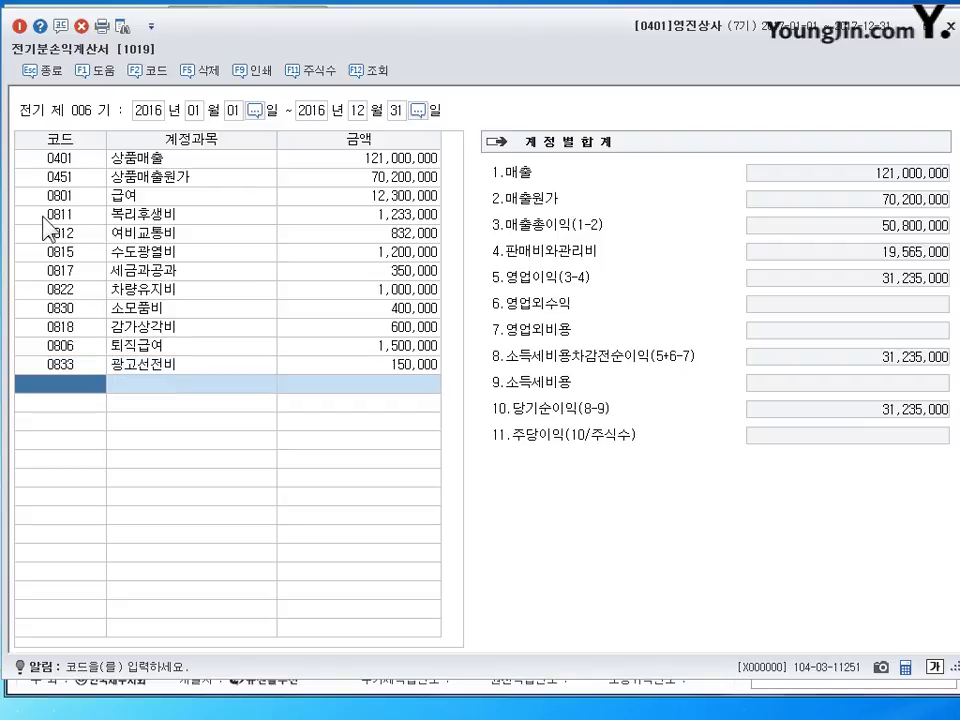
Look up the account 0821 보험료 and add it below 광고선전비 with an amount of 600,000
text(보허)
key(Return)
key(BackSpace)
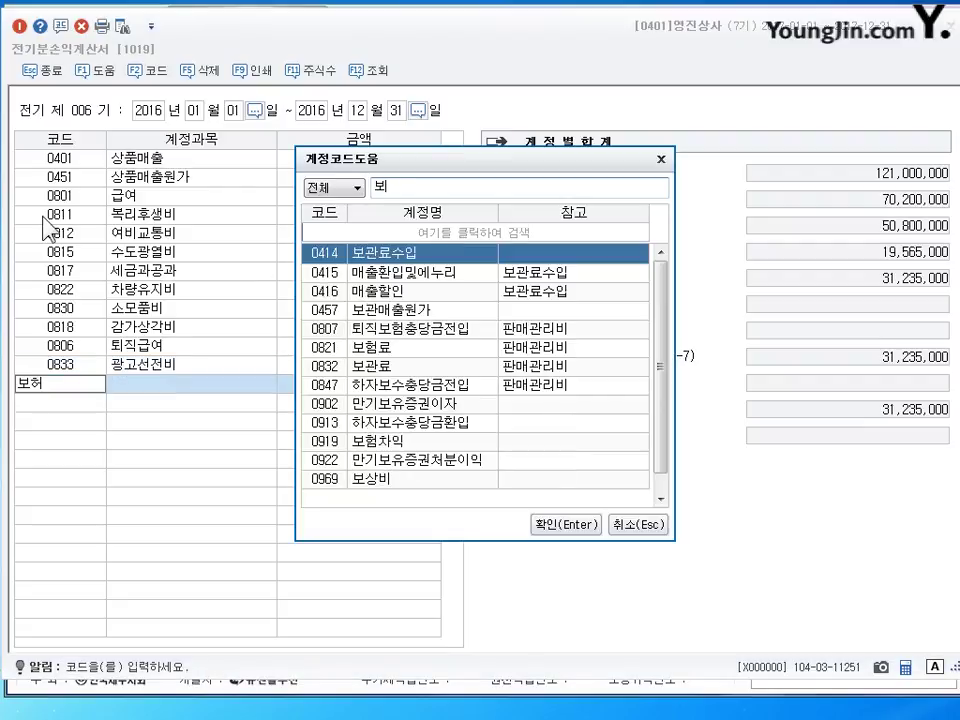
text(험료)
key(Return)
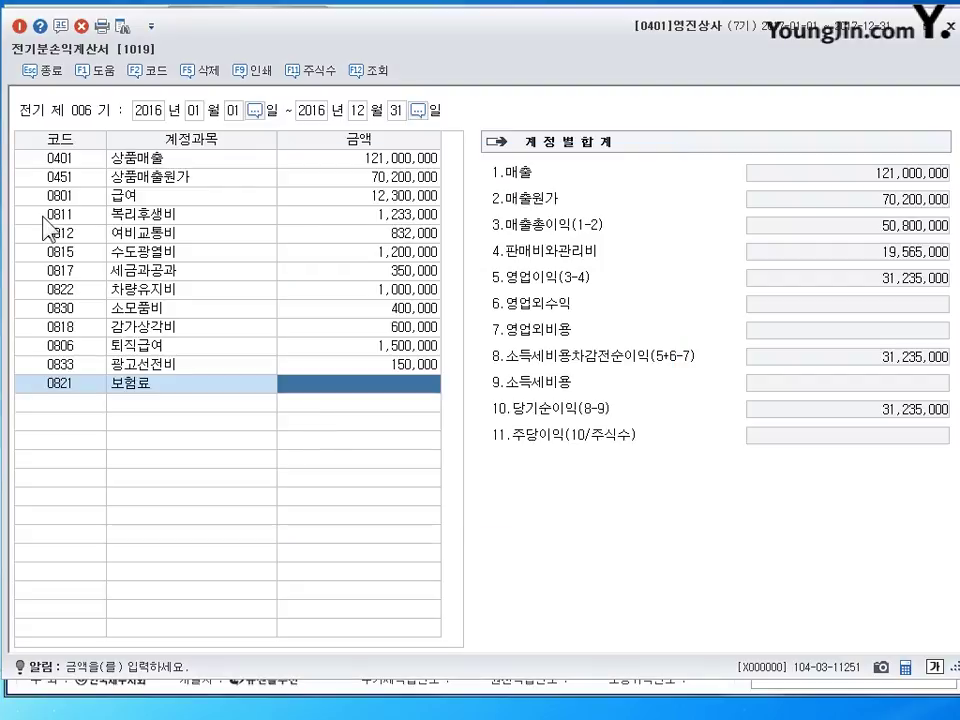
text(600)
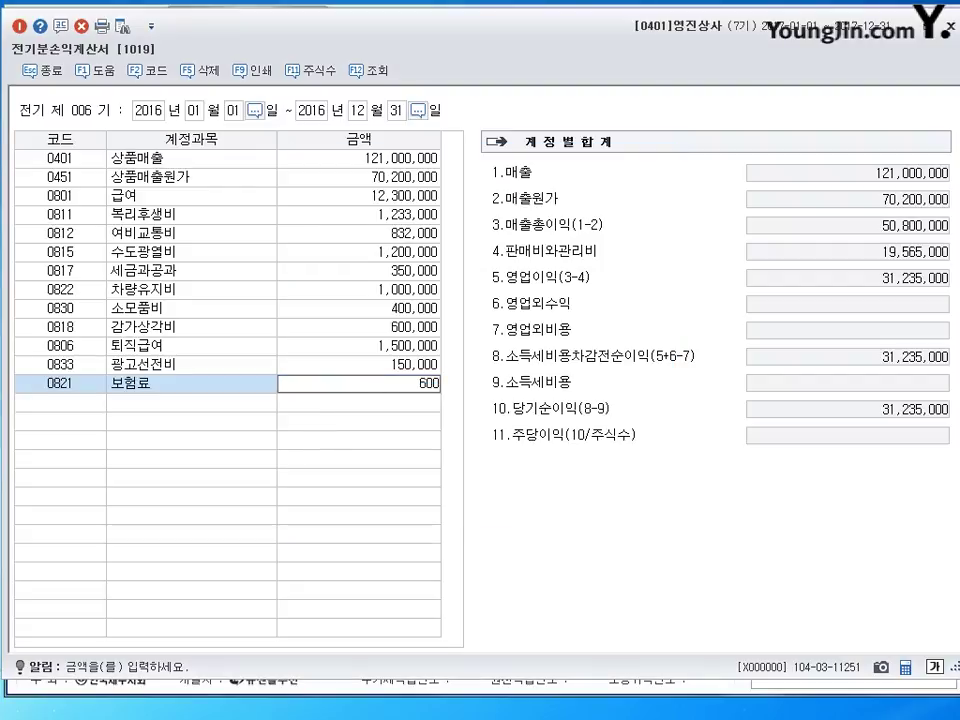
text(,000)
key(Return)
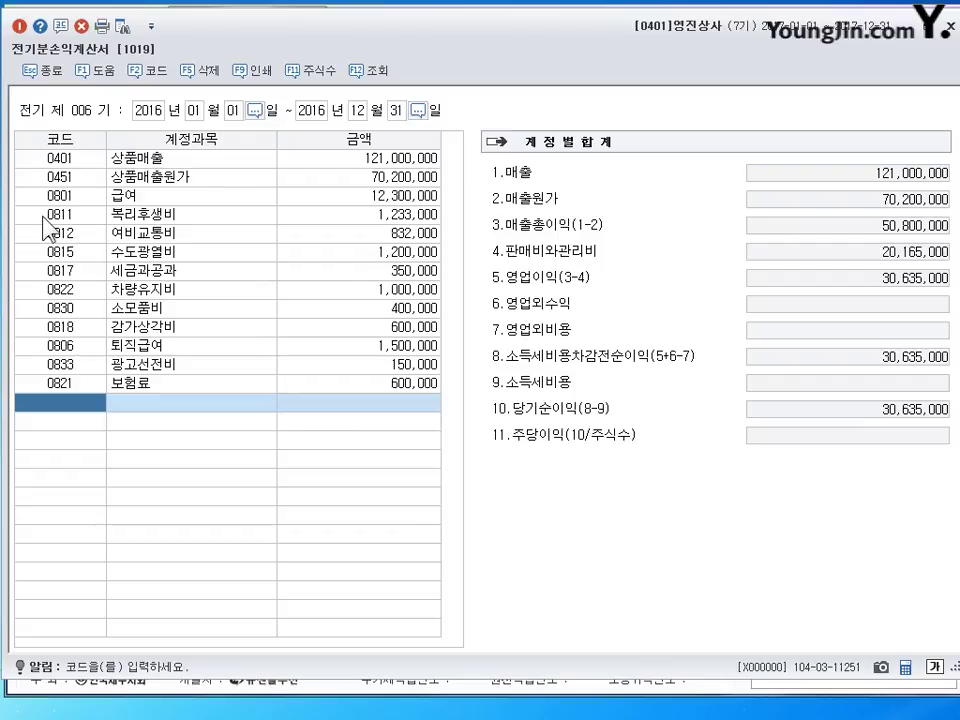
Add the account 0824 운반비 below 보험료 with an amount of 50,000
text(운반)
key(Return)
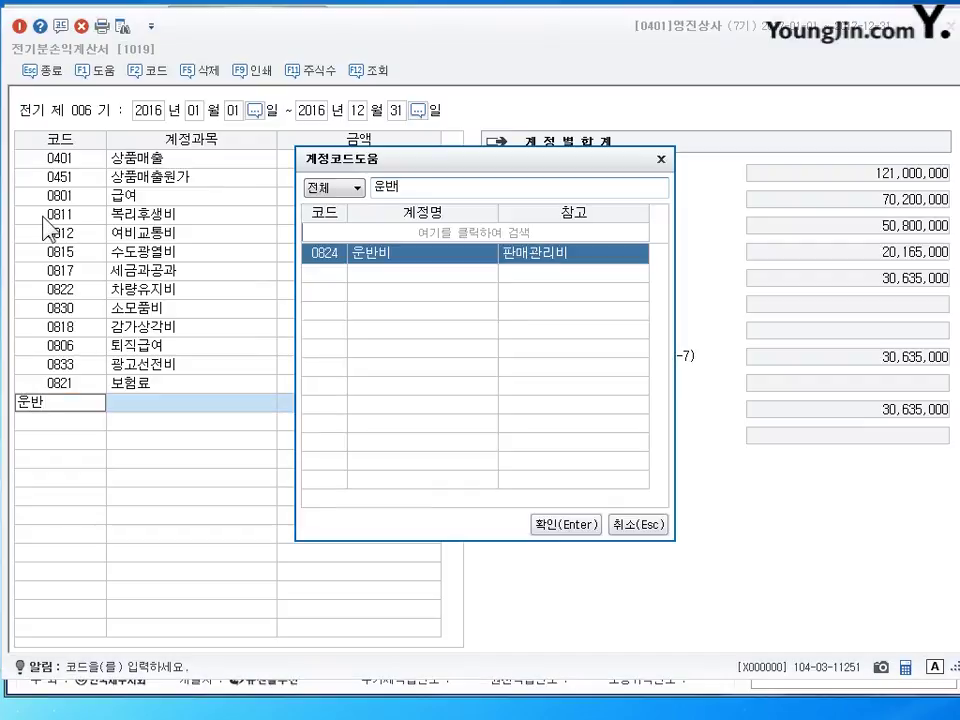
key(Return)
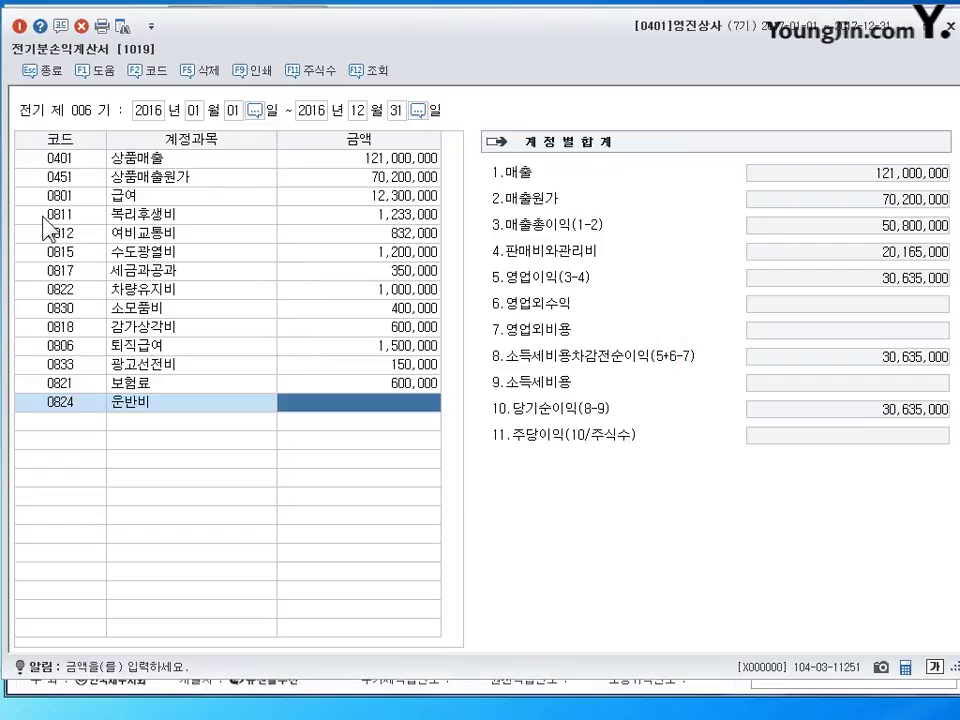
text(500000)
key(Return)
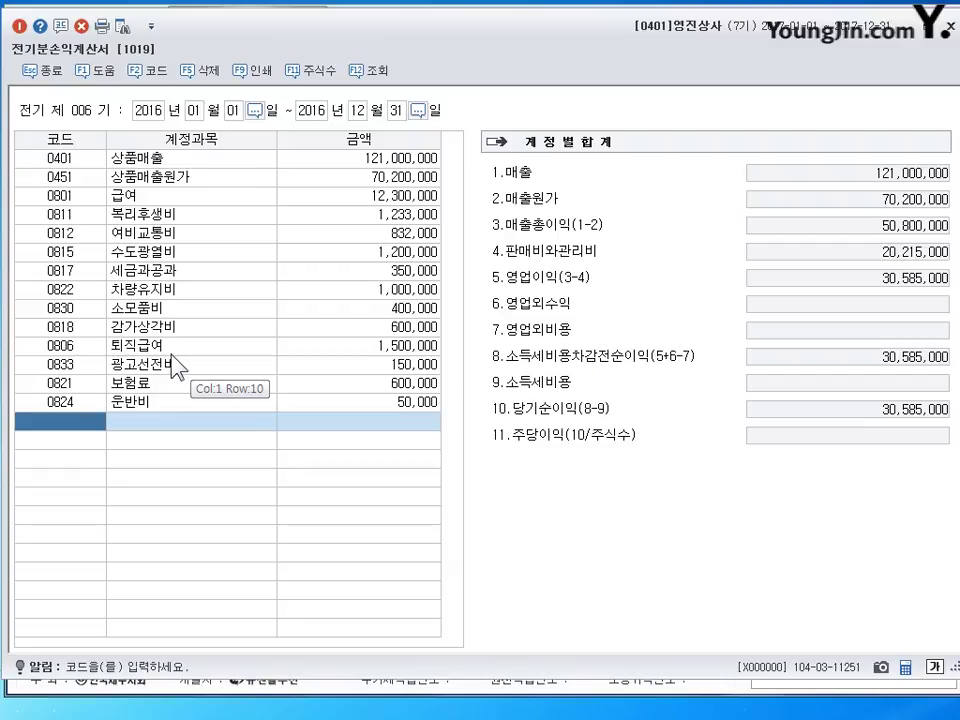
Add the non-operating income account 0901 이자수익 below 운반비 with an amount of 400,000
text(이자수)
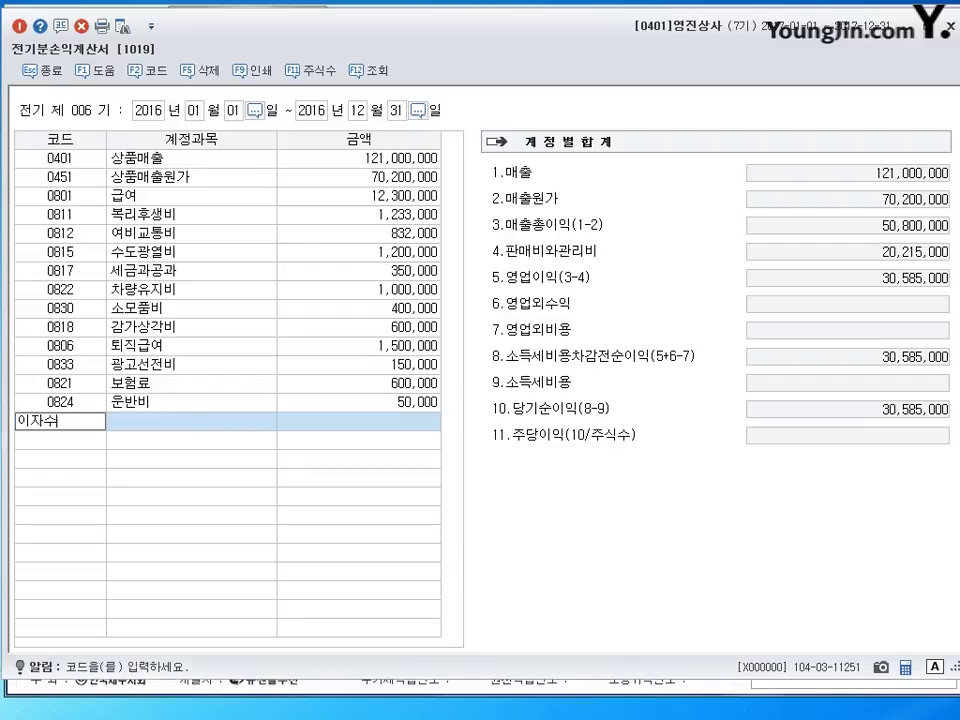
key(Return)
key(Return)
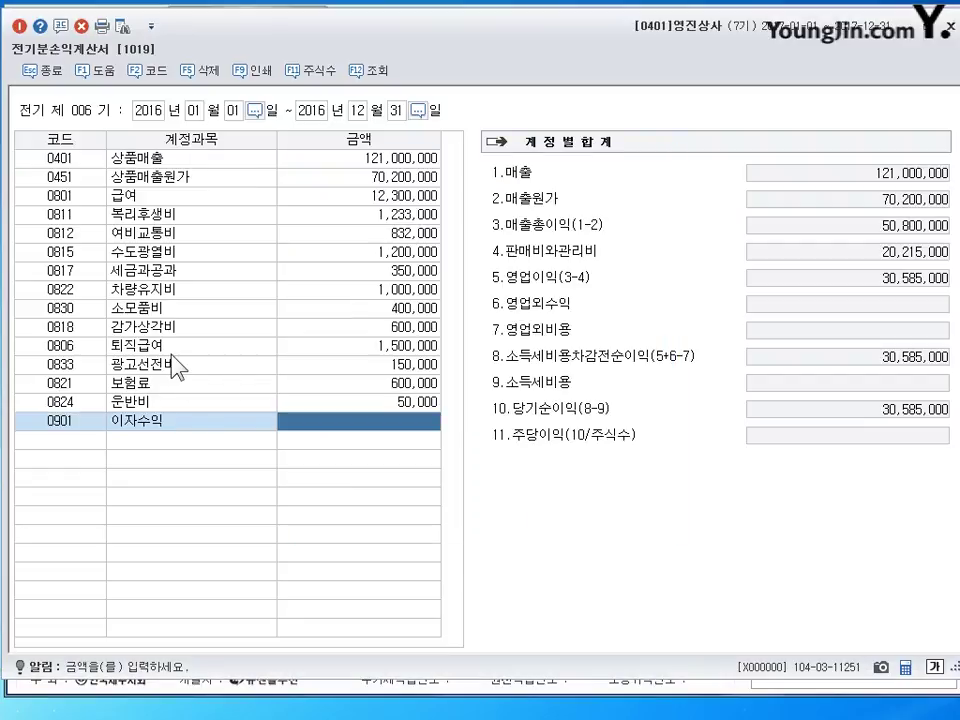
text(4000000)
key(Return)
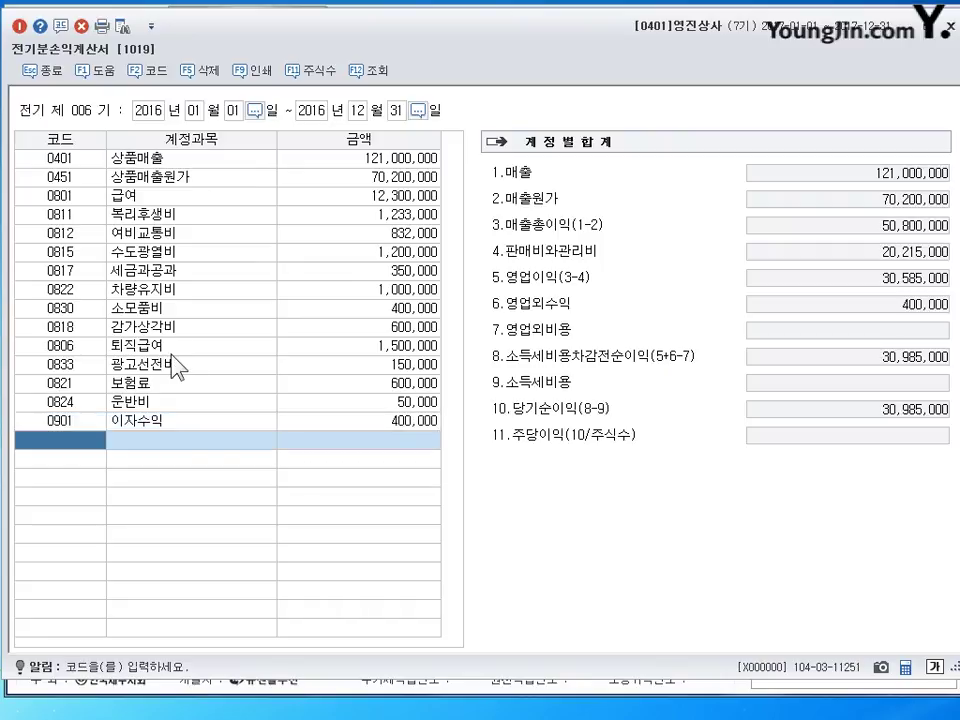
Look up the non-operating income account 0904 임대료 and add it below 이자수익 with an amount of 800,000
text(임대)
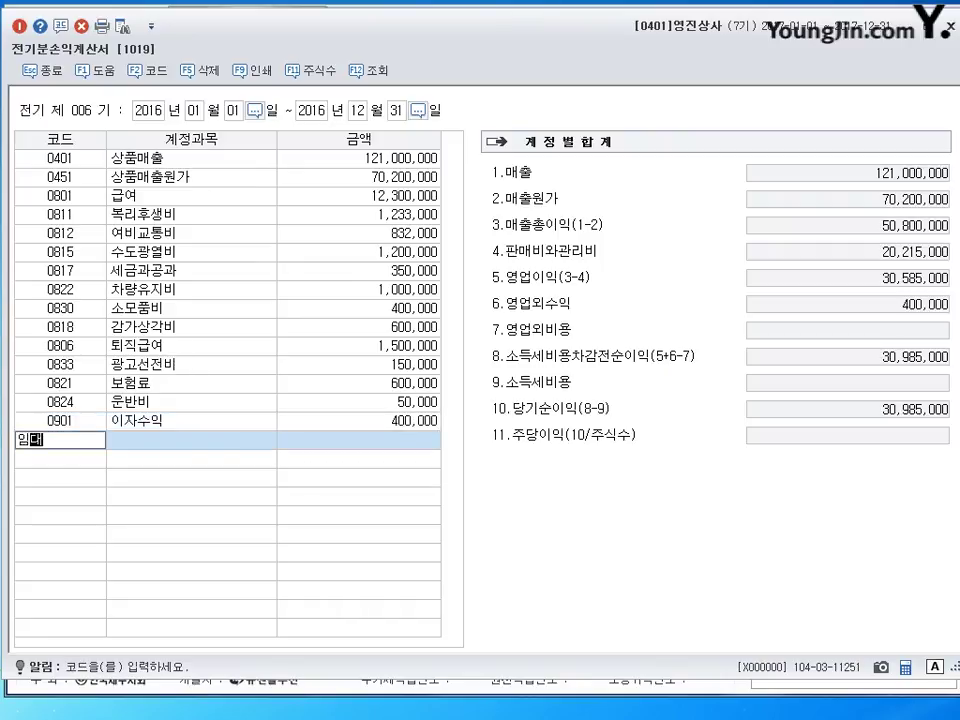
key(Return)
key(Down)
key(Down)
key(Down)
key(Return)
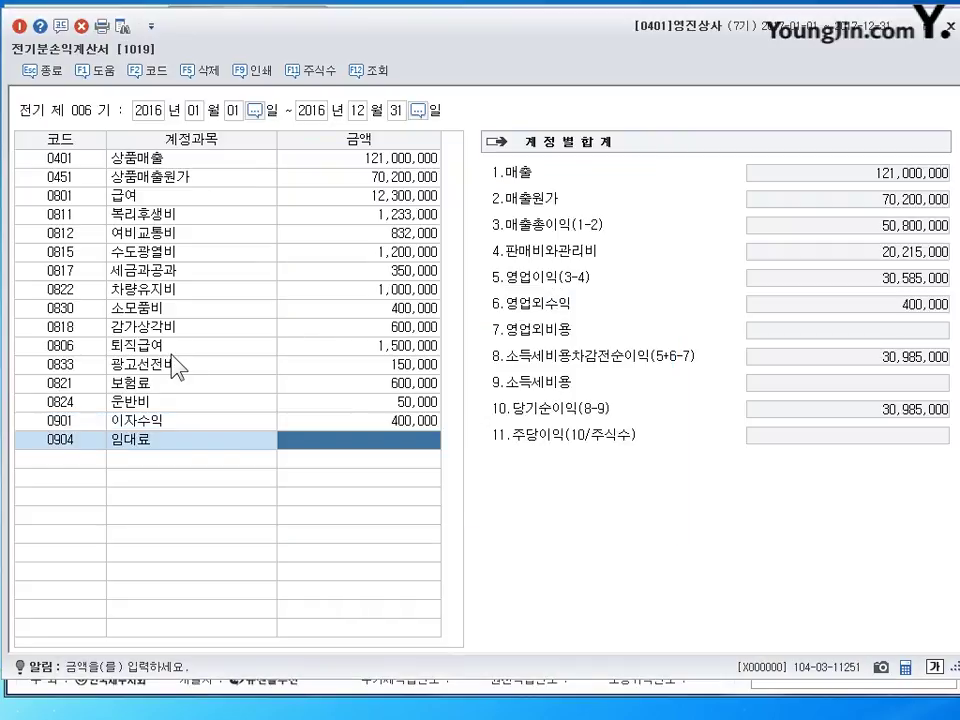
text(8000000)
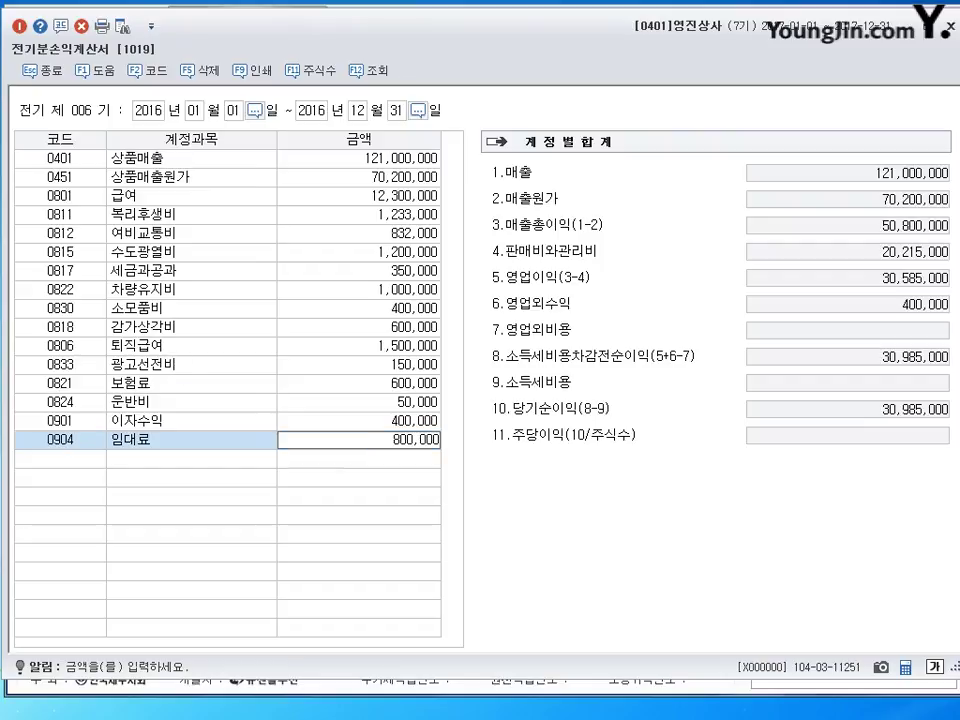
key(Return)
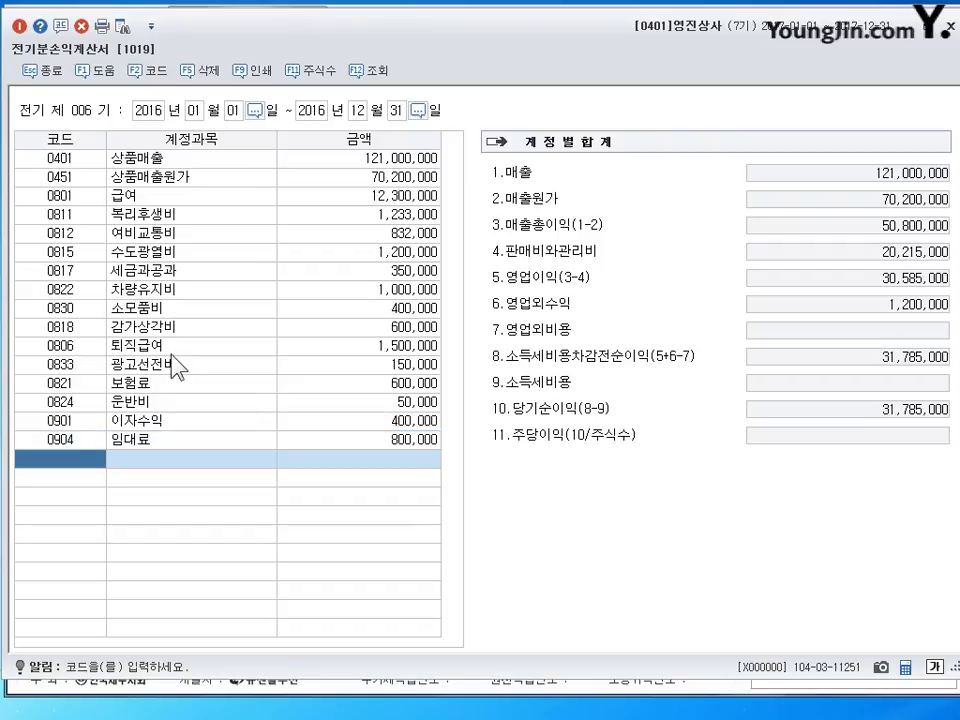
Add the account 0930 잡이익 below 임대료 with an amount of 100,000
text(잡이)
key(Return)
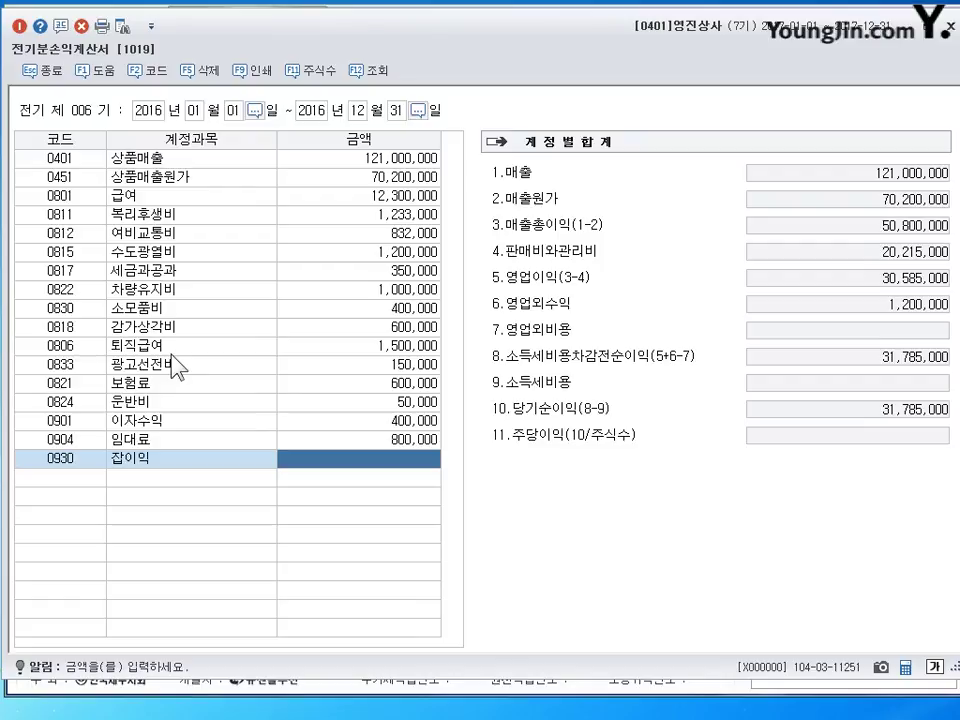
text(1000000)
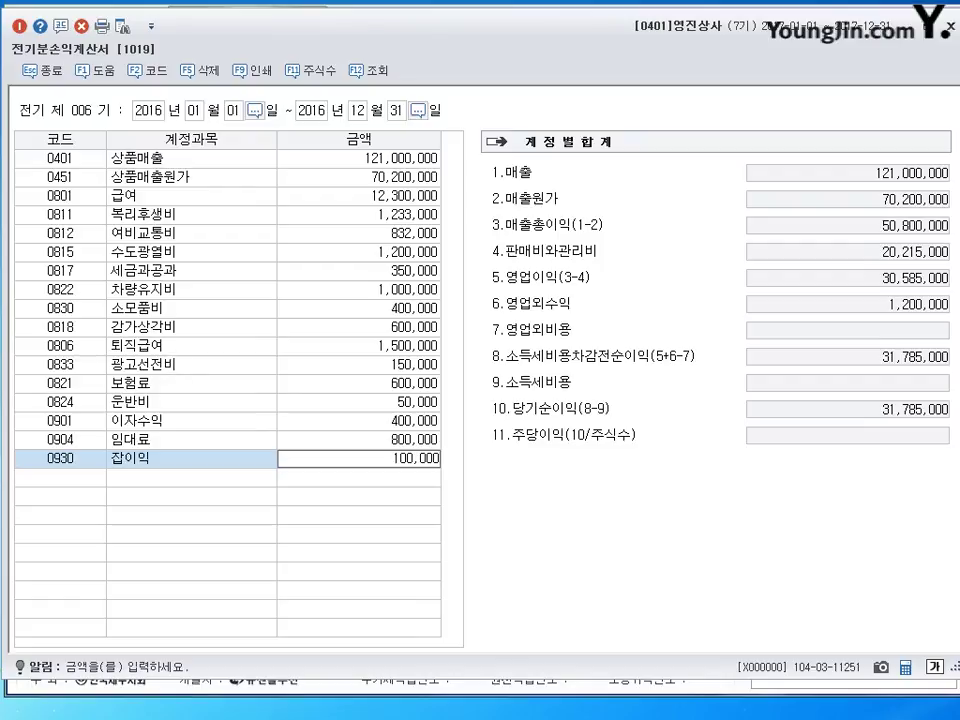
key(Return)
Look up the non-operating expense account 0951 이자비용 and add it below 잡이익 with an amount of 200,000
text(이자)
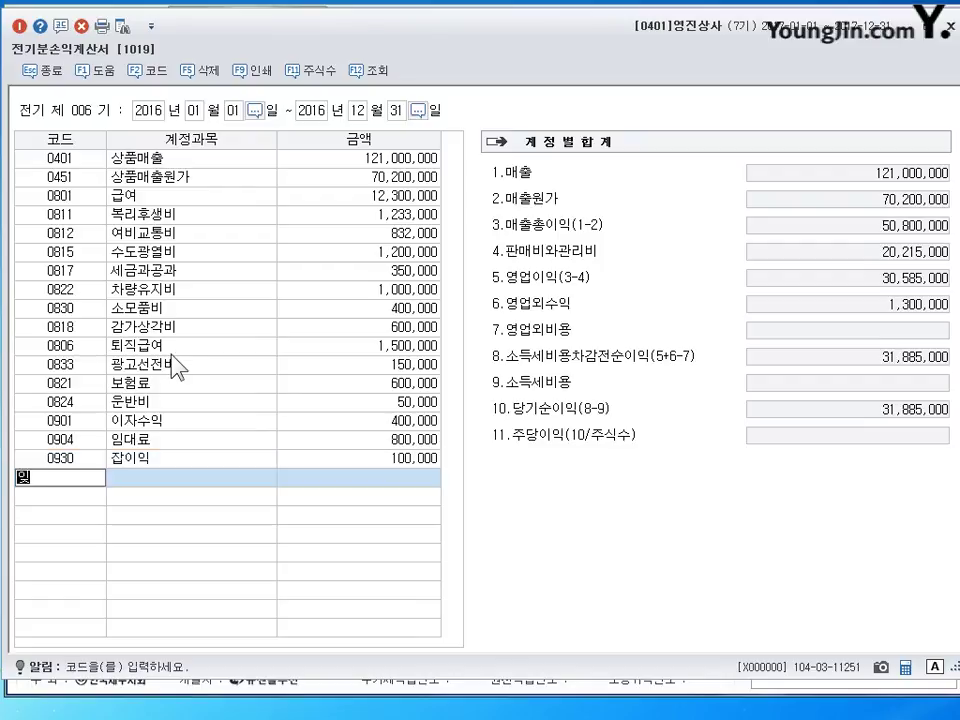
key(Return)
key(Down)
key(Down)
key(Return)
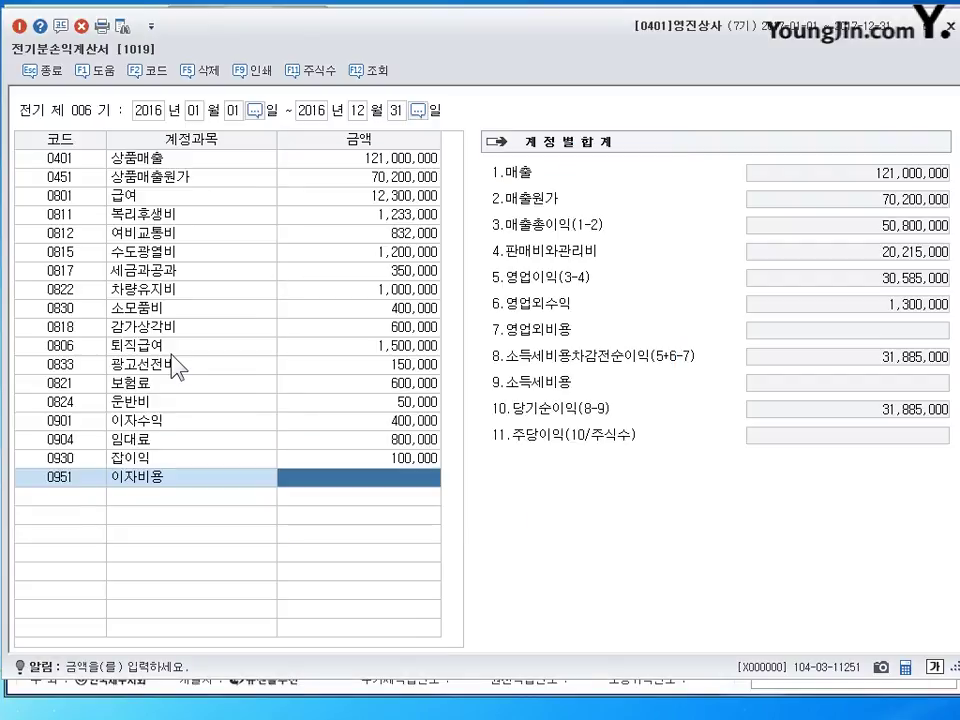
text(2000000)
key(Return)
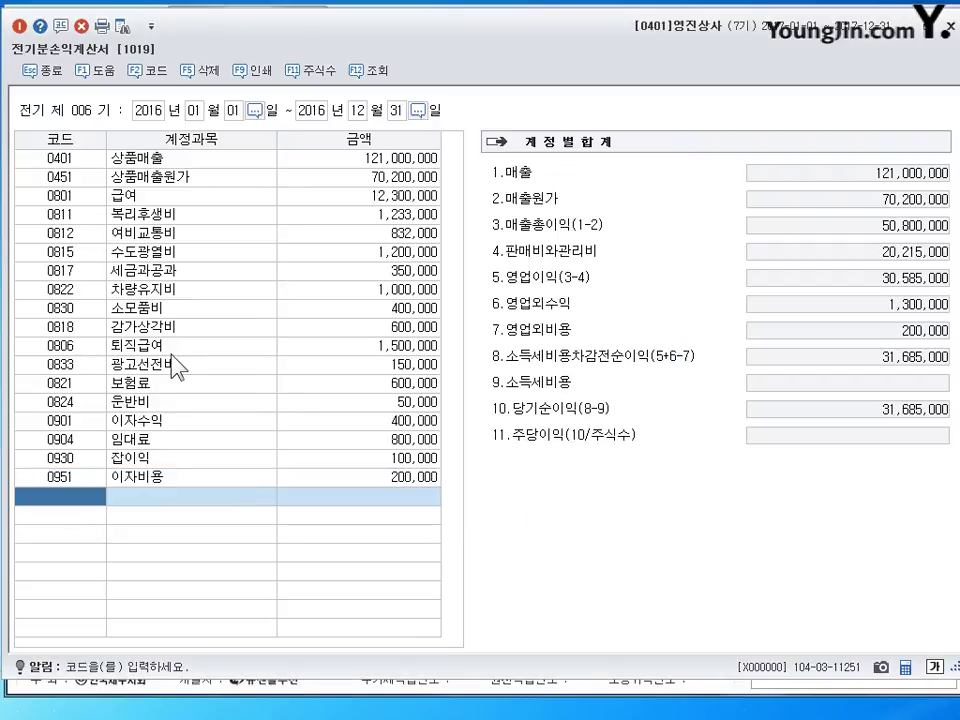
Add the non-operating expense account 0953 기부금 below 이자비용 with an amount of 150,000
text(기부)
key(Return)
key(Return)
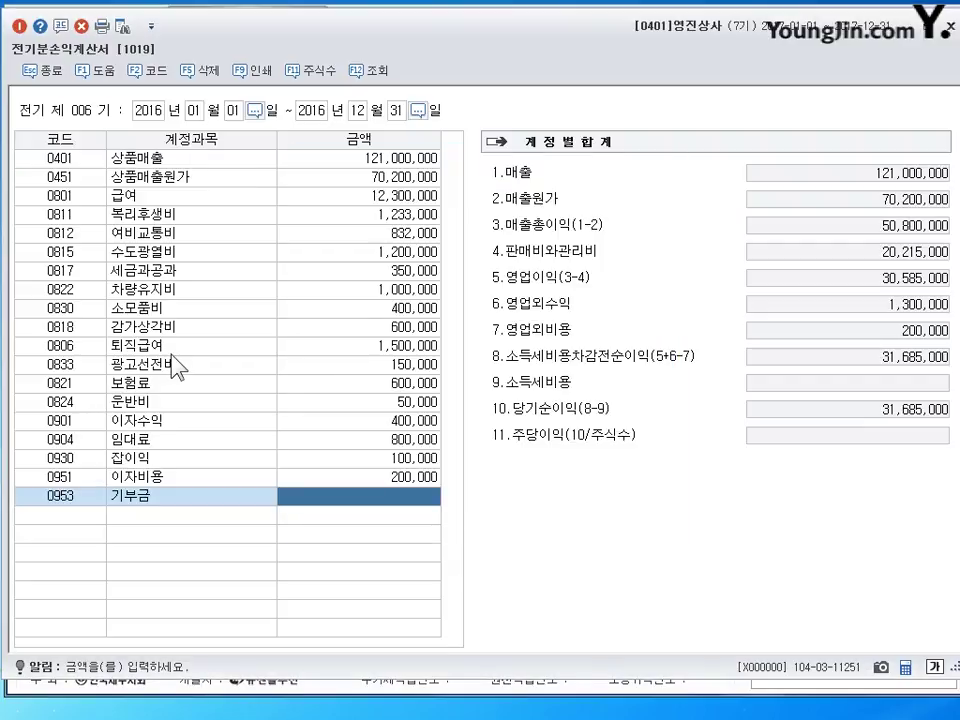
text(1500000)
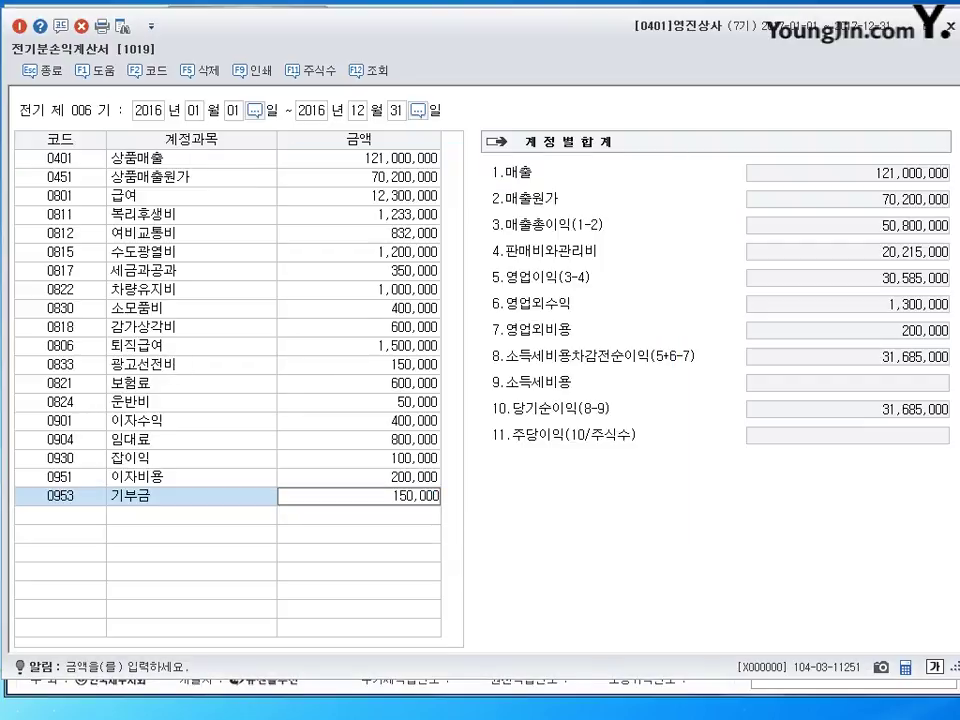
key(Return)
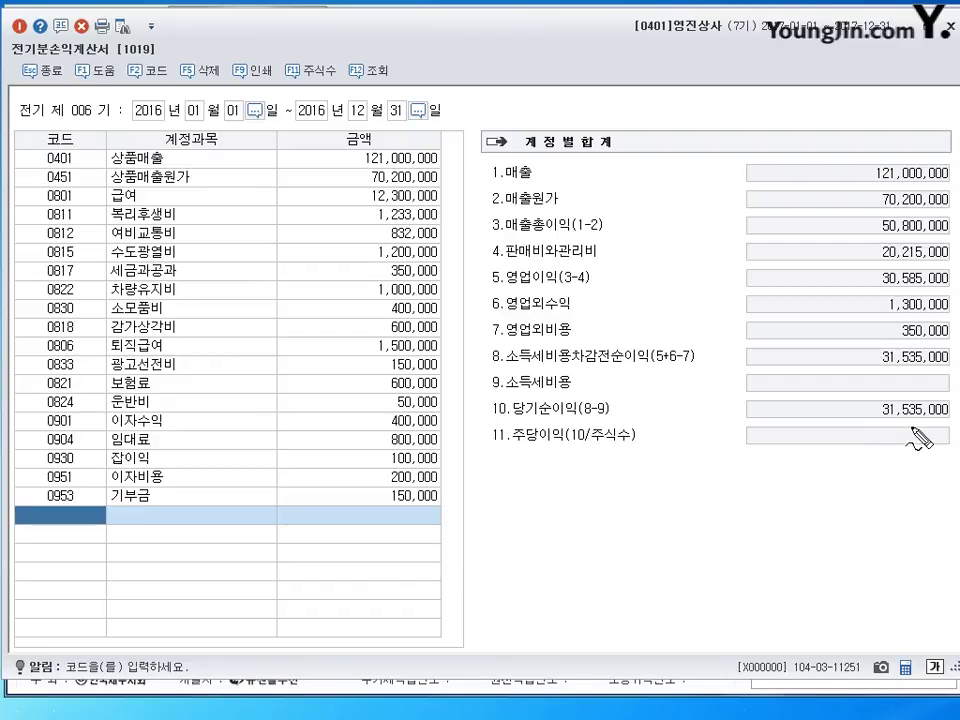
Check the 당기순이익 total and review the 매출원가 breakdown of the 상품매출원가 account, including its 기말상품재고액
mouse_move(910, 382)
mouse_down()
mouse_move(881, 407)
mouse_move(921, 437)
mouse_move(916, 428)
mouse_up()
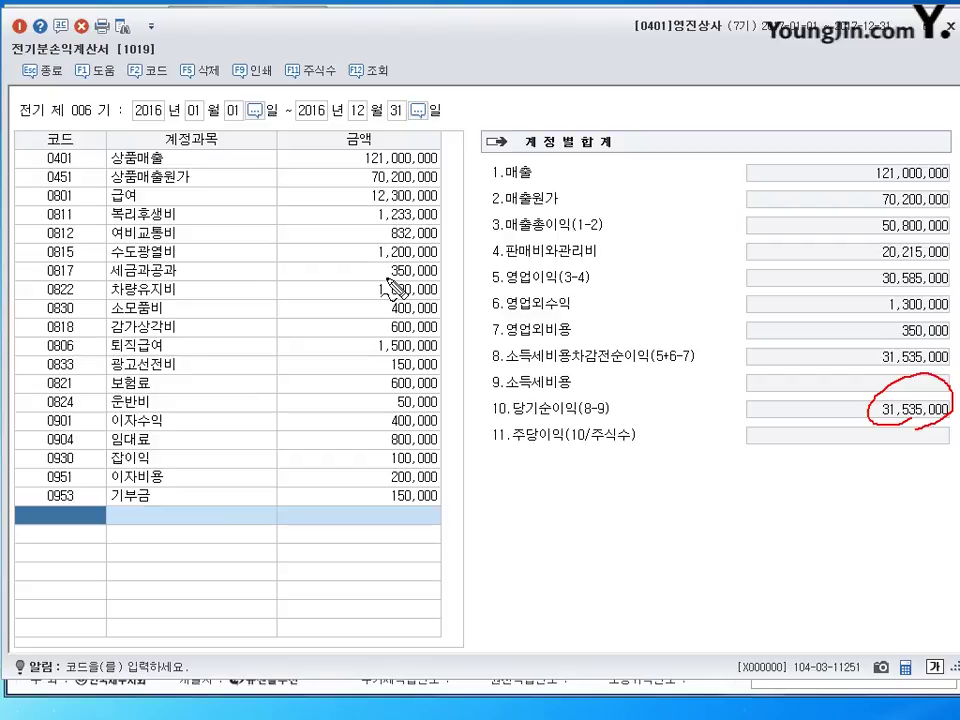
key(Escape)
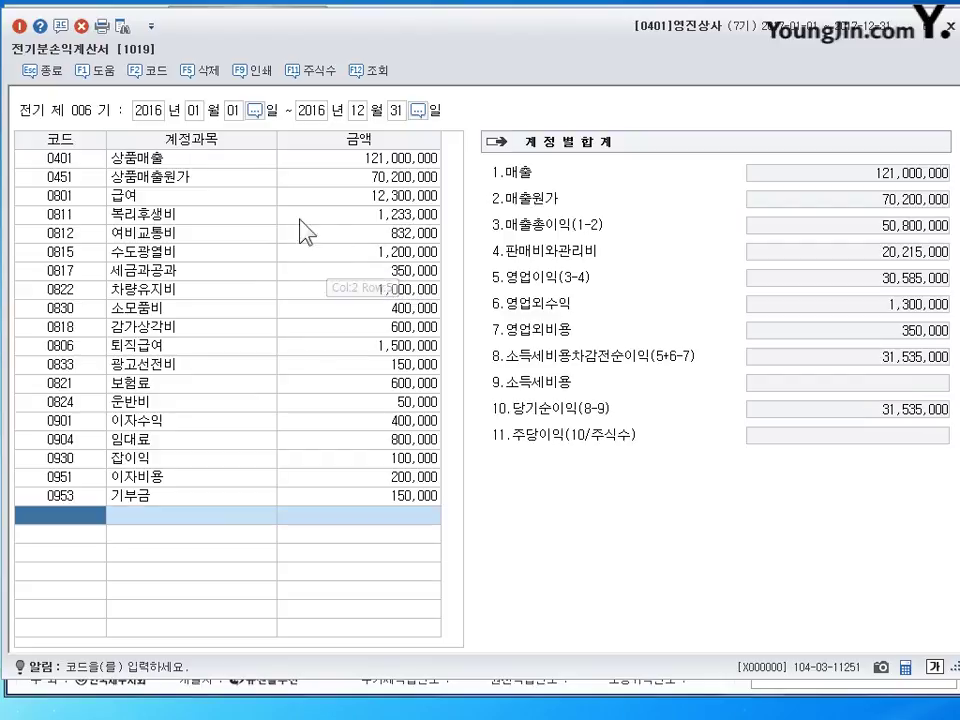
double_click(318, 178)
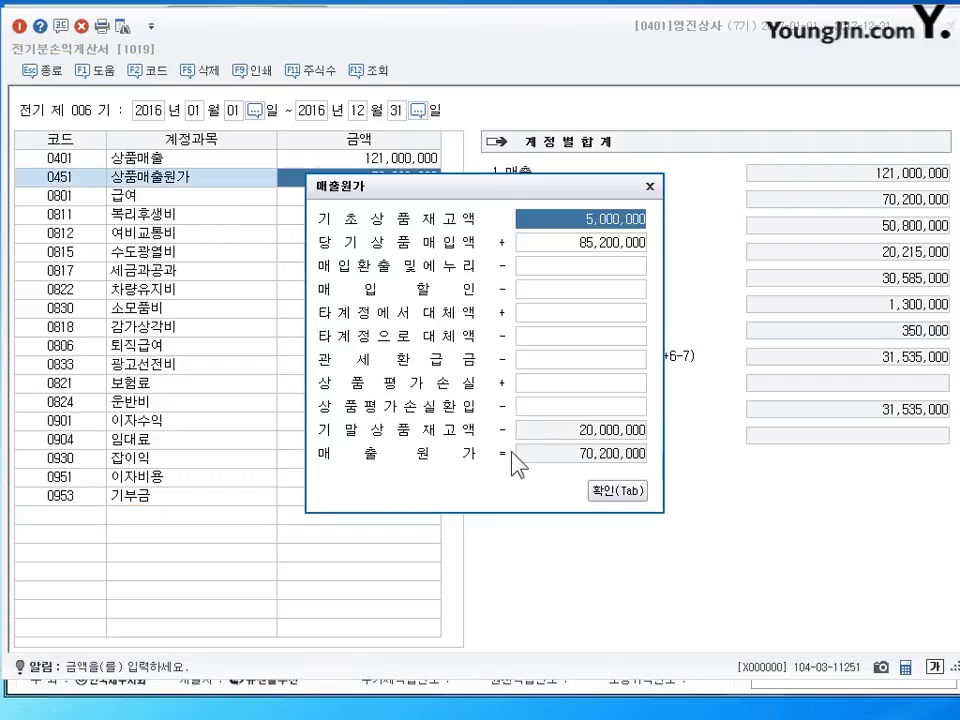
click(650, 187)
double_click(435, 180)
click(617, 492)
Switch to 전기분재무상태표 to examine the 상품 amount that feeds the ending inventory, and close that form
key(Escape)
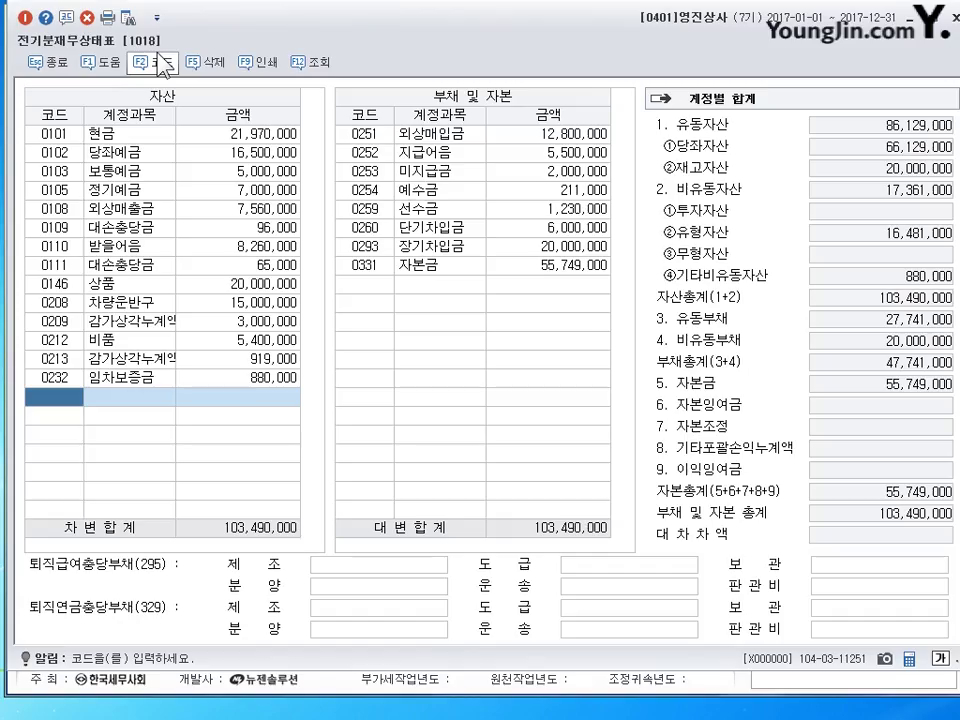
click(256, 286)
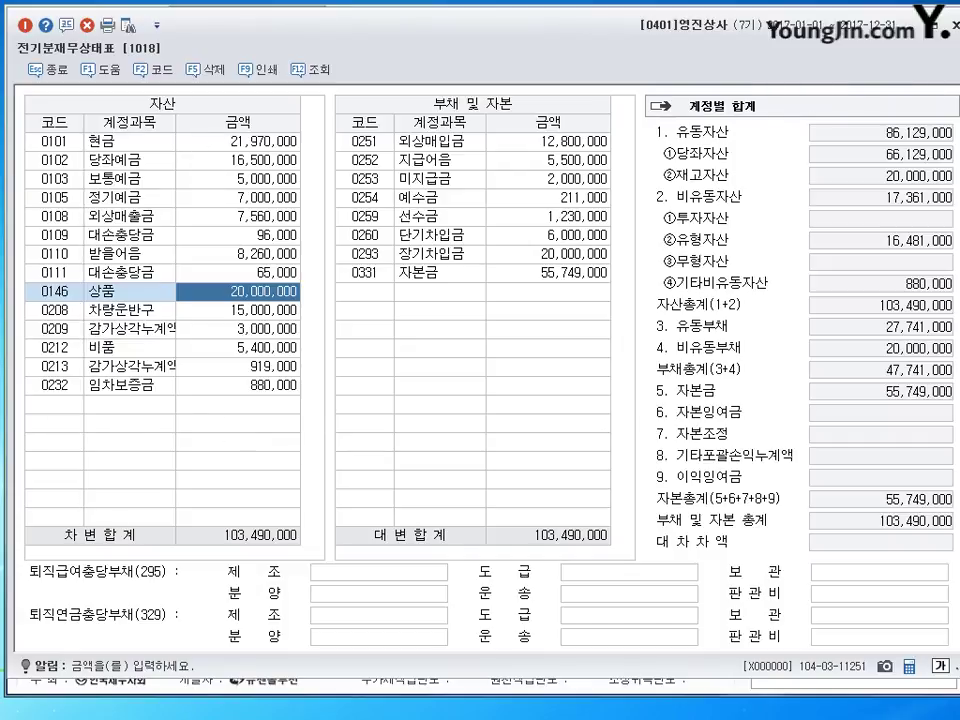
key(Escape)
Reopen 전기분손익계산서 and query it again to sort the entered accounts by code
click(69, 480)
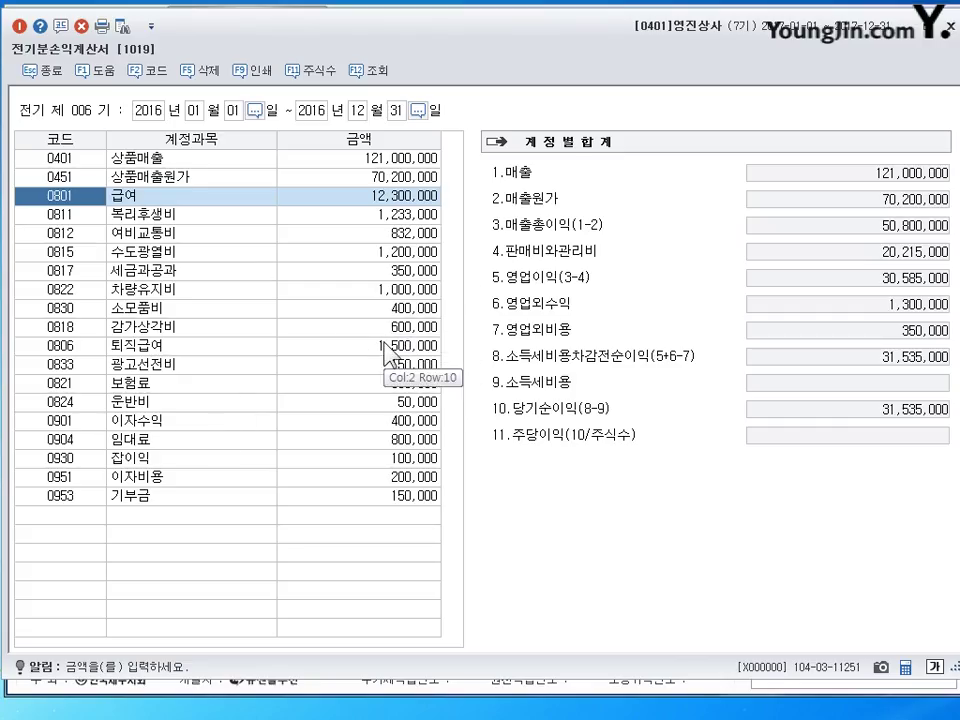
click(45, 517)
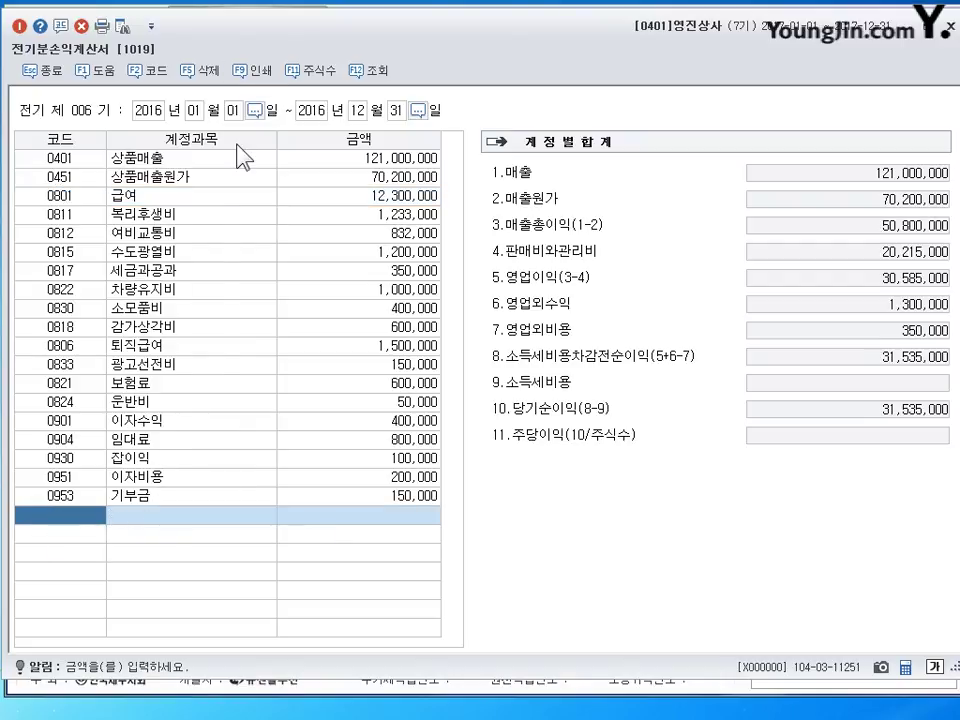
click(385, 75)
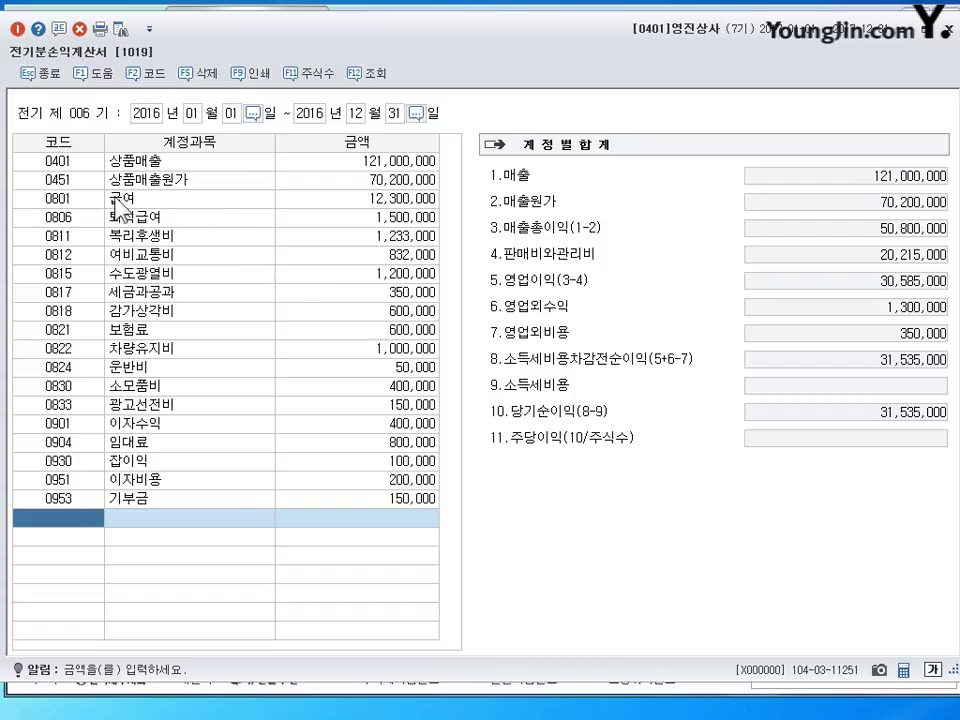
Review the 급여 and 복리후생비 entries in the sorted list and close 전기분손익계산서
click(352, 199)
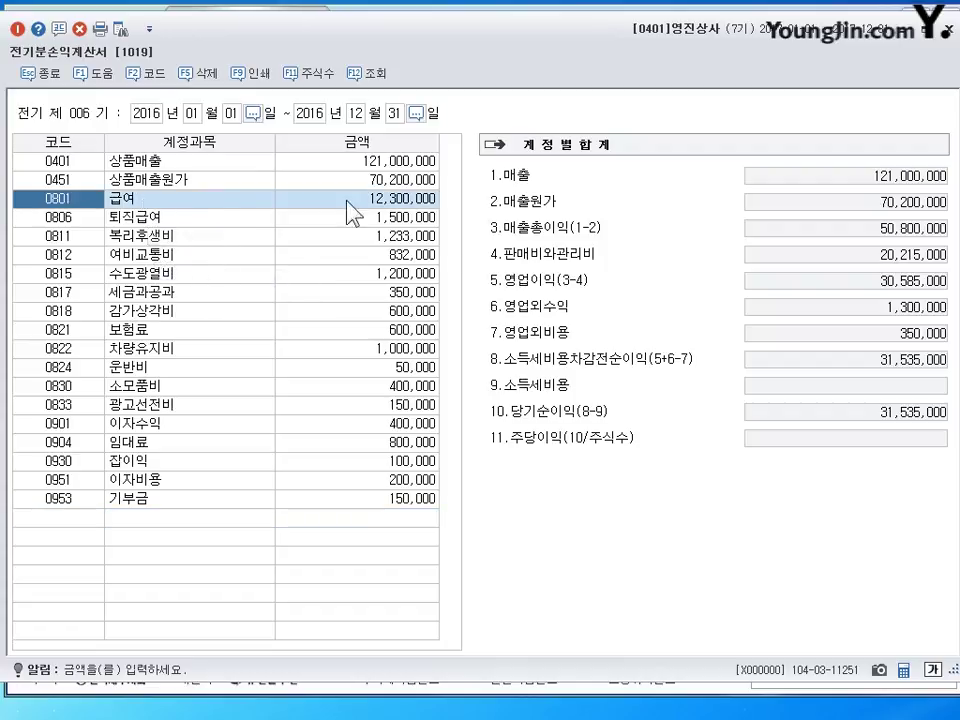
click(150, 240)
click(383, 240)
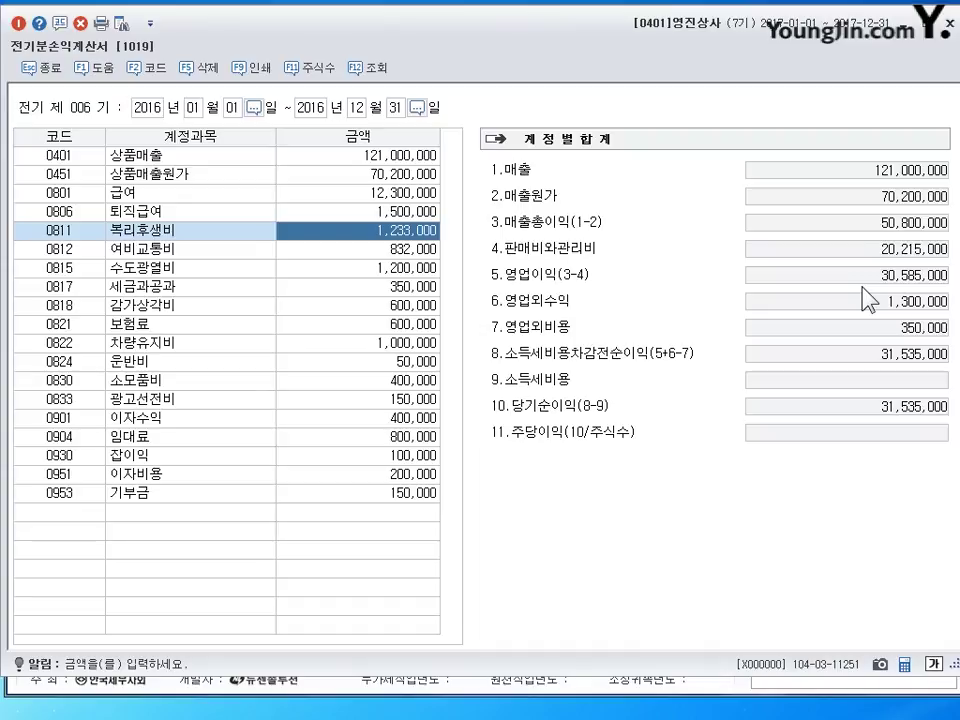
click(944, 16)
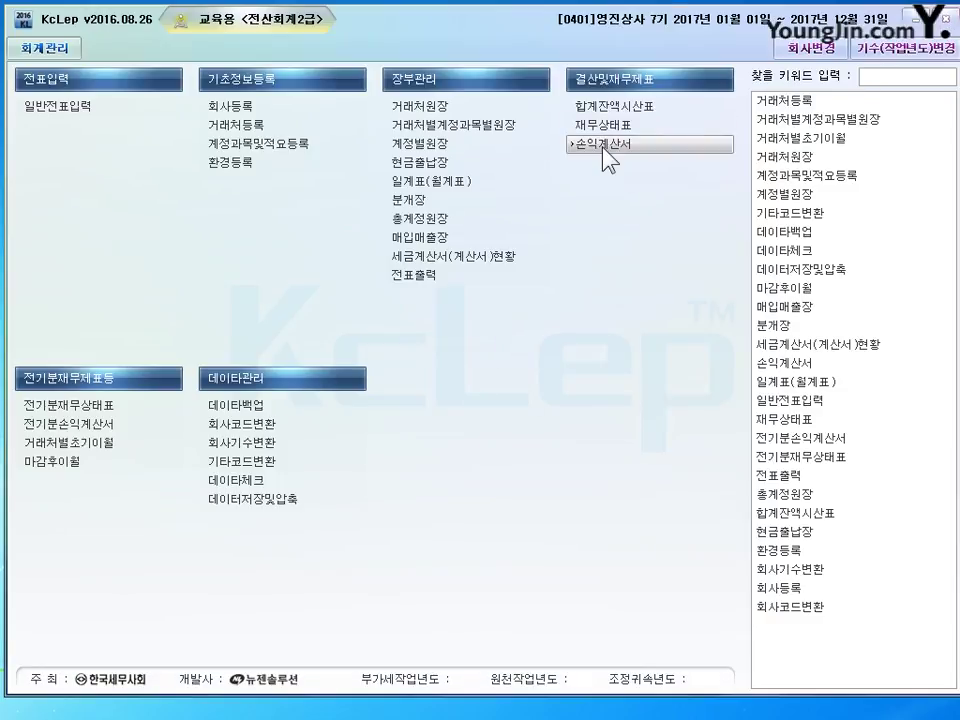